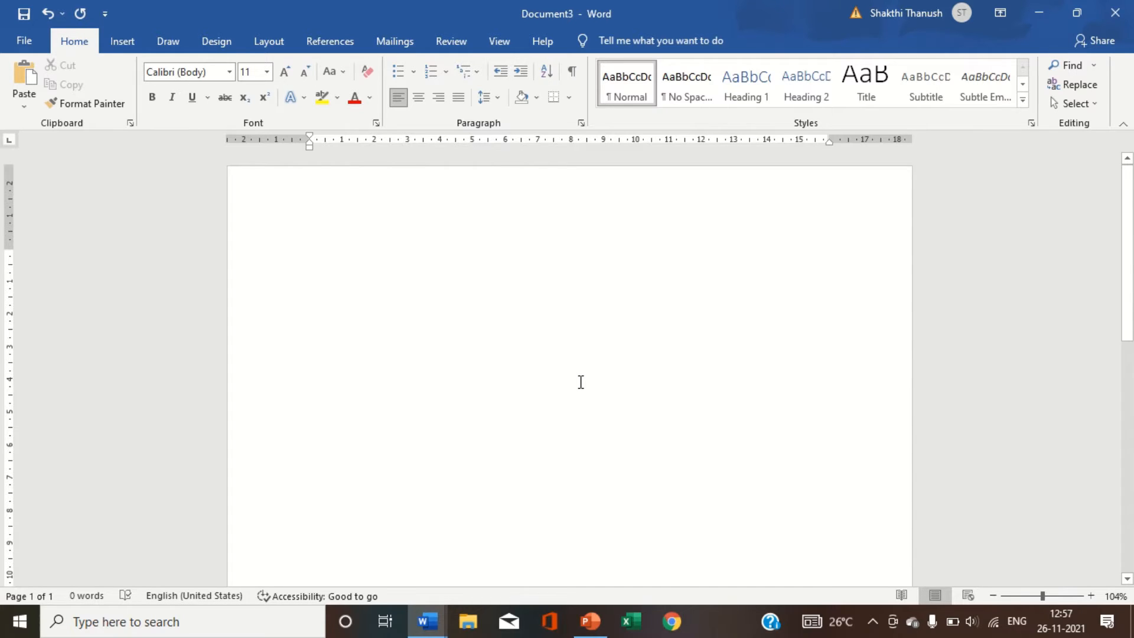
# Begin the letter's sender block in the blank document with the word "From".
pyautogui.write('From')
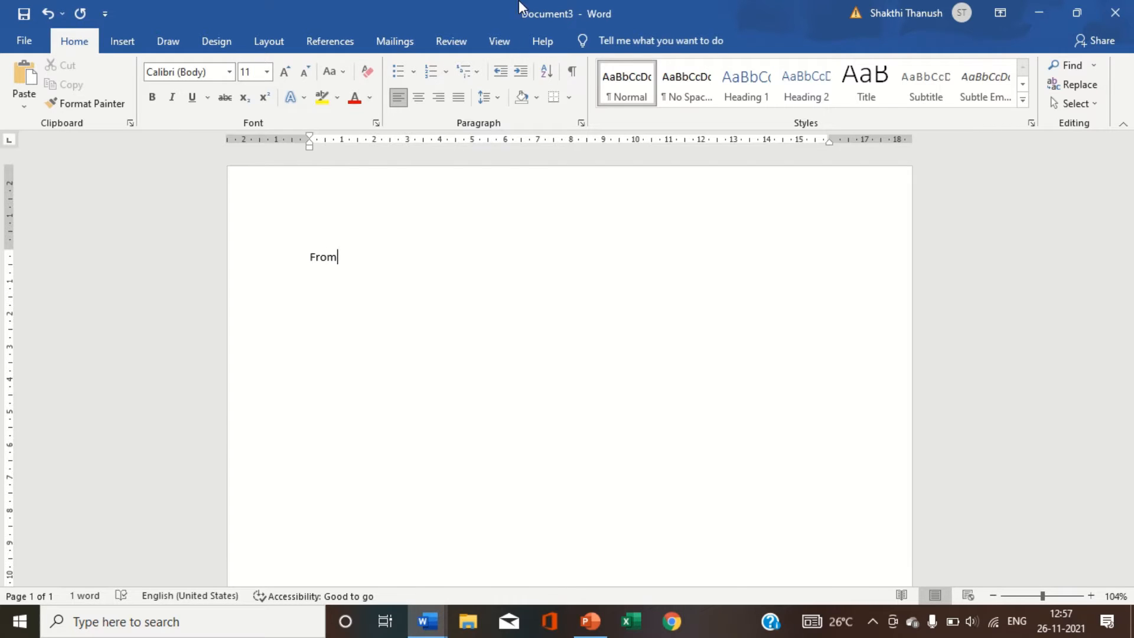
pyautogui.moveTo(488, 6)
pyautogui.click(452, 35)
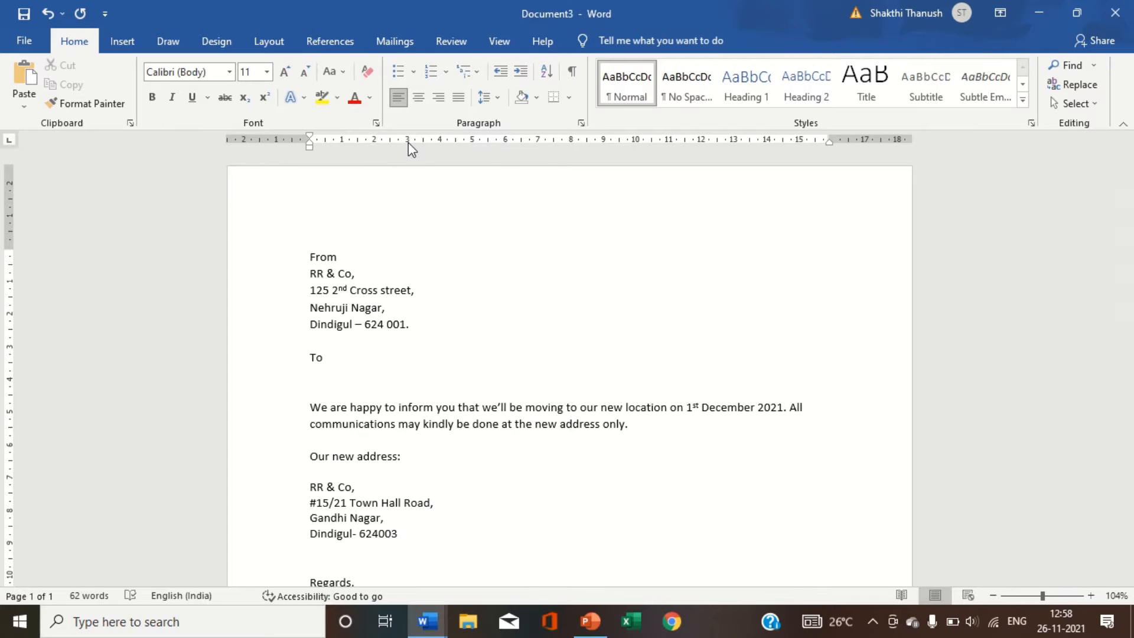
# Start a mail merge of the Letters type for the change-of-address letter.
pyautogui.scroll(-3, 506, 383)
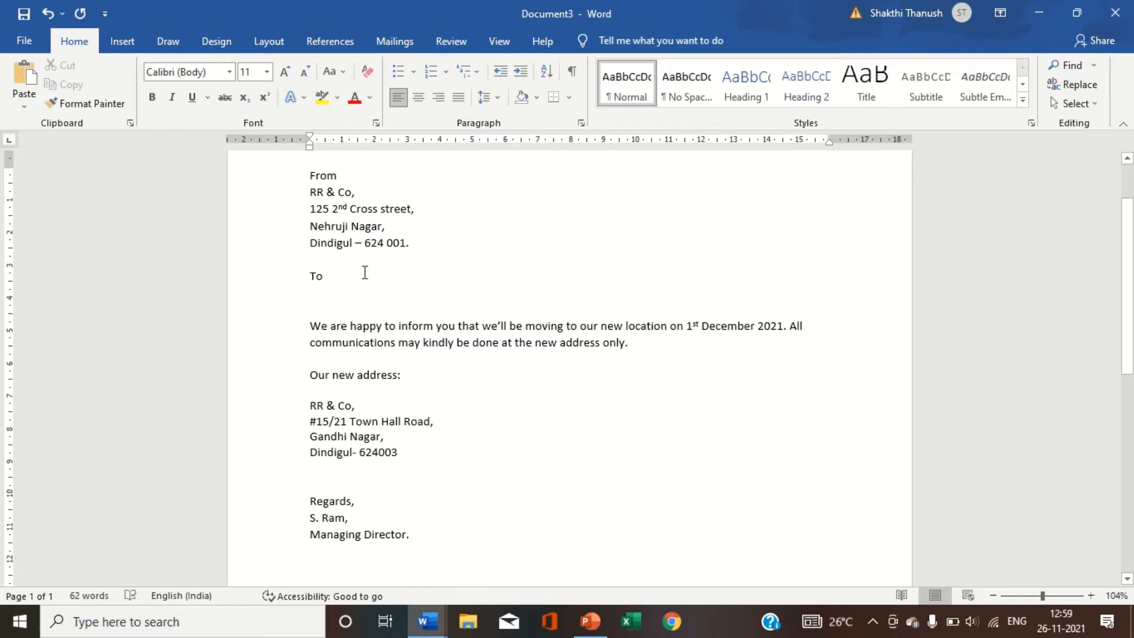
pyautogui.scroll(3, 365, 277)
pyautogui.scroll(-2, 365, 276)
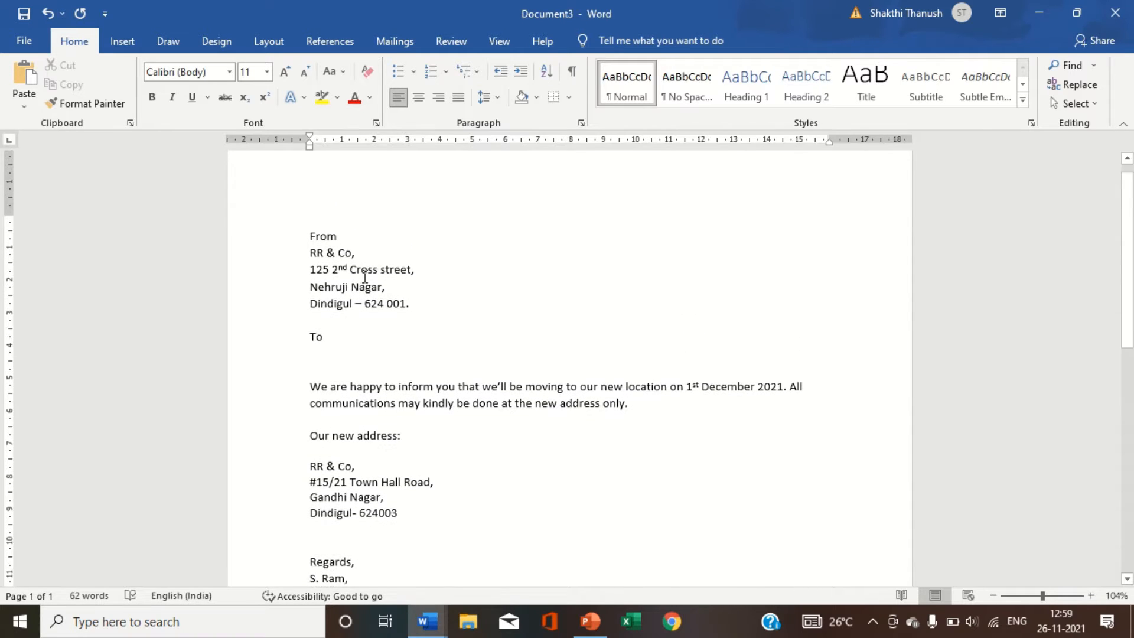
pyautogui.click(391, 43)
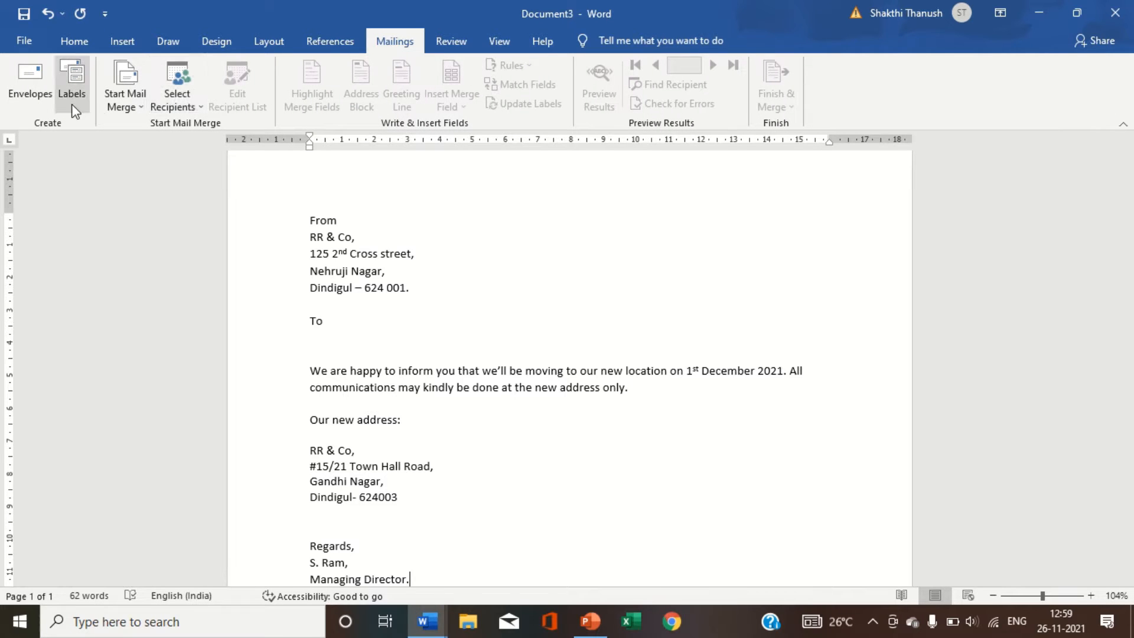
pyautogui.click(121, 108)
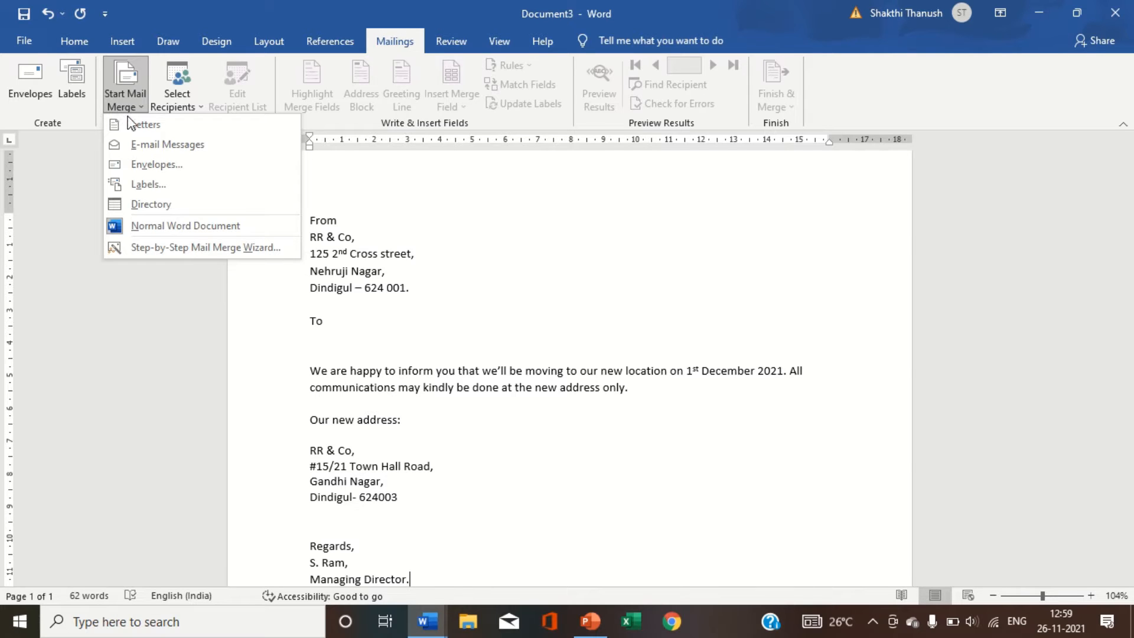
pyautogui.click(135, 125)
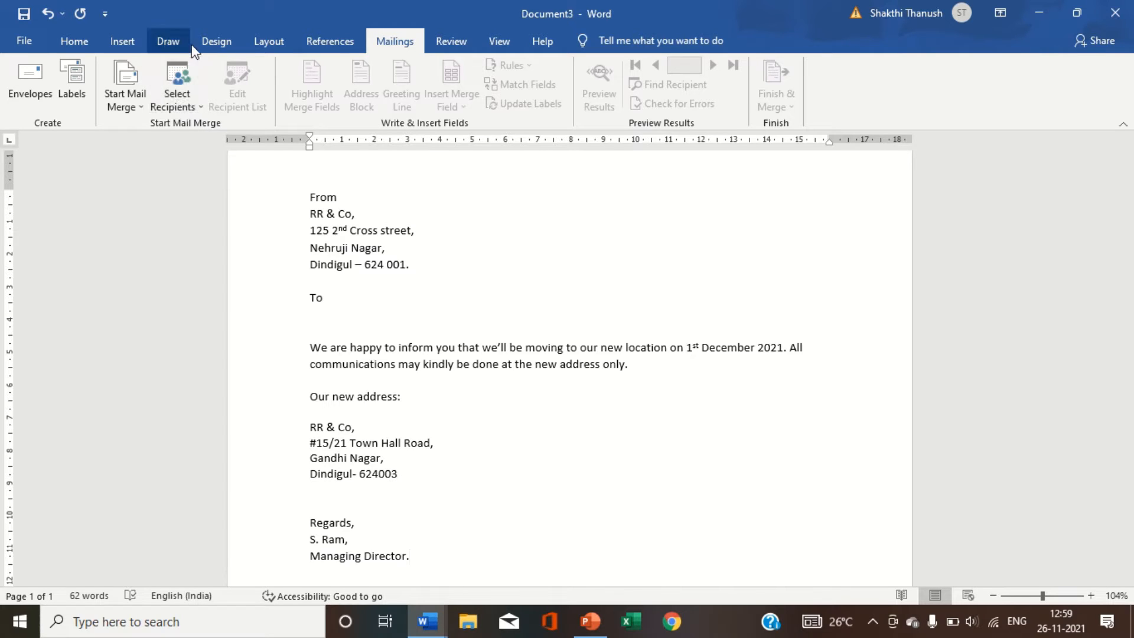
# Create a new recipient list and enter the first recipient's title "Mr.", first name and last name.
pyautogui.click(188, 106)
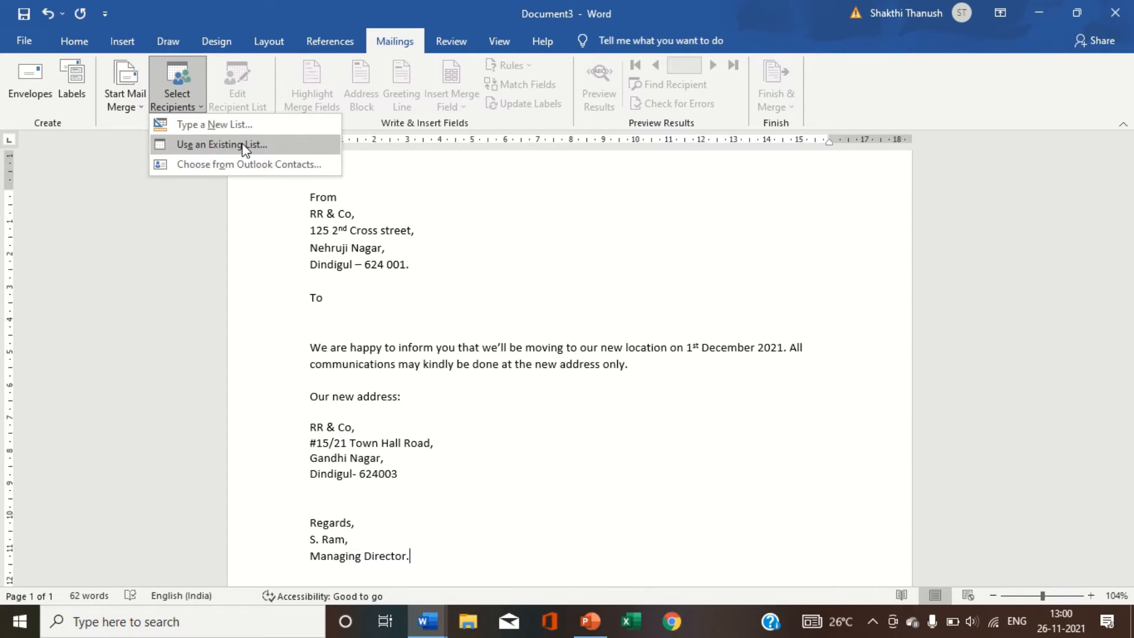
pyautogui.click(203, 129)
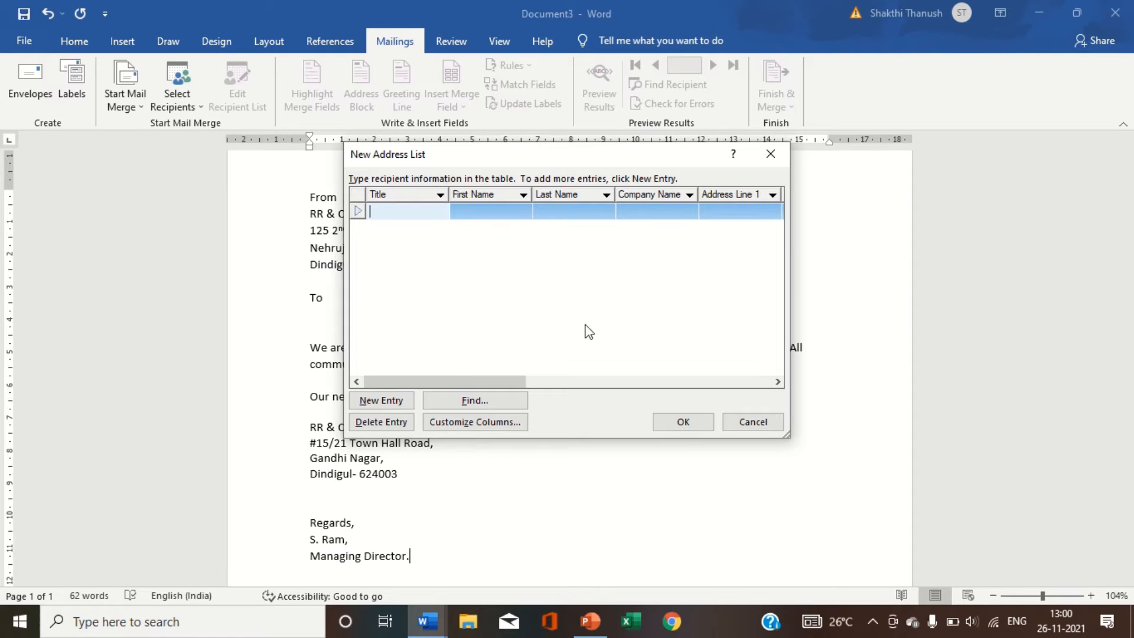
pyautogui.moveTo(506, 384); pyautogui.dragTo(430, 389)
pyautogui.write('Mr.')
pyautogui.click(495, 215)
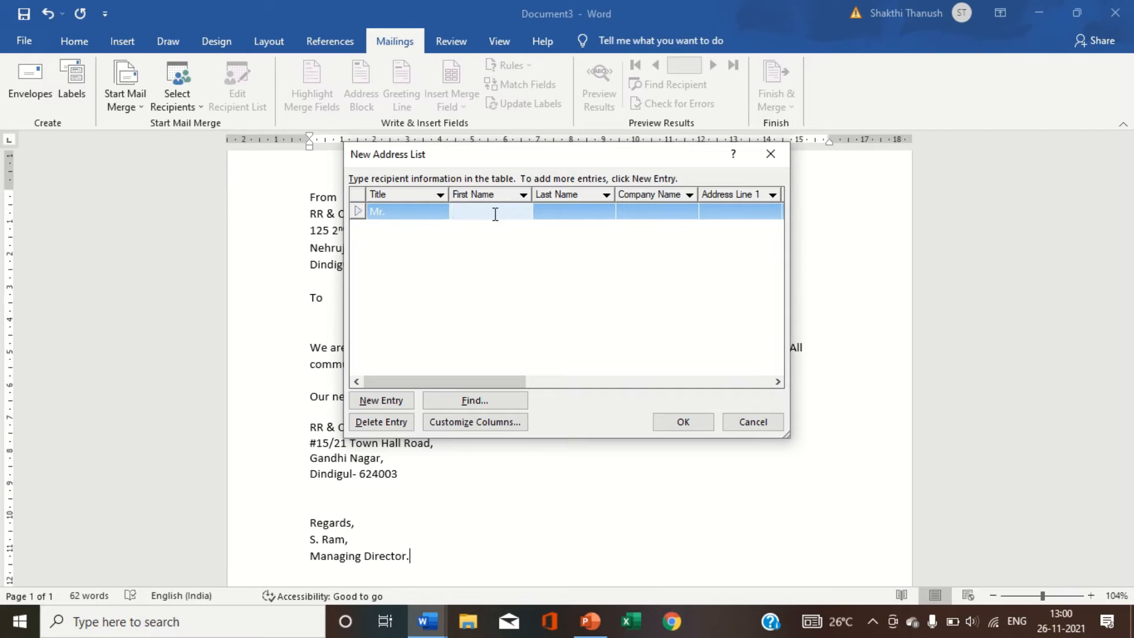
pyautogui.write('Rahul')
pyautogui.click(566, 213)
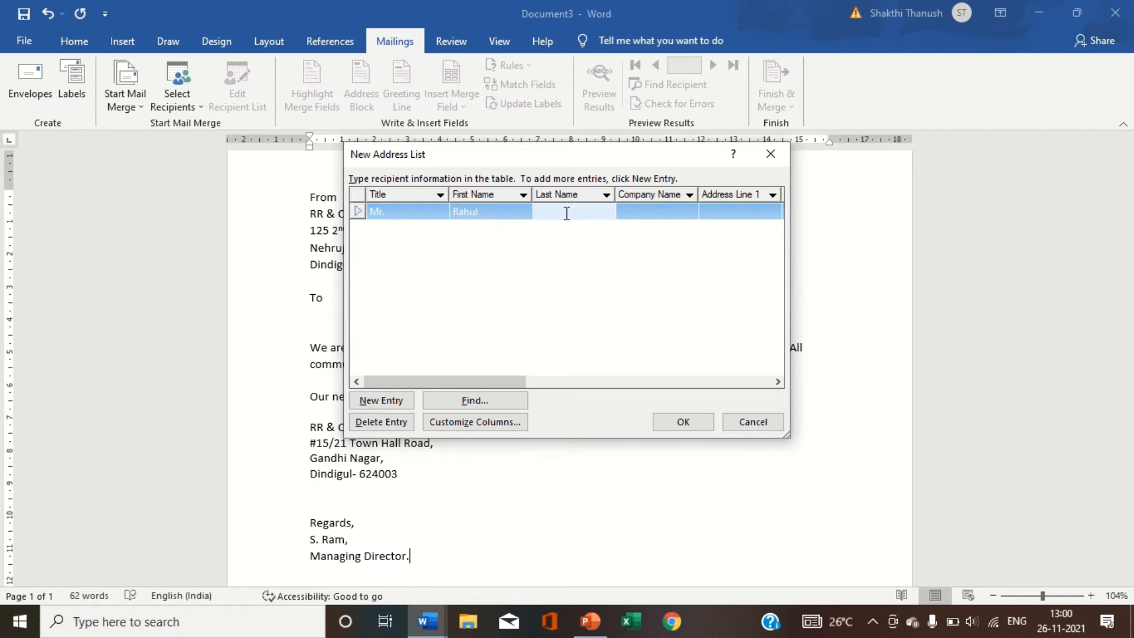
pyautogui.write('R')
# Enter the first recipient's street address in Address Line 1, leaving the company name empty.
pyautogui.click(777, 382)
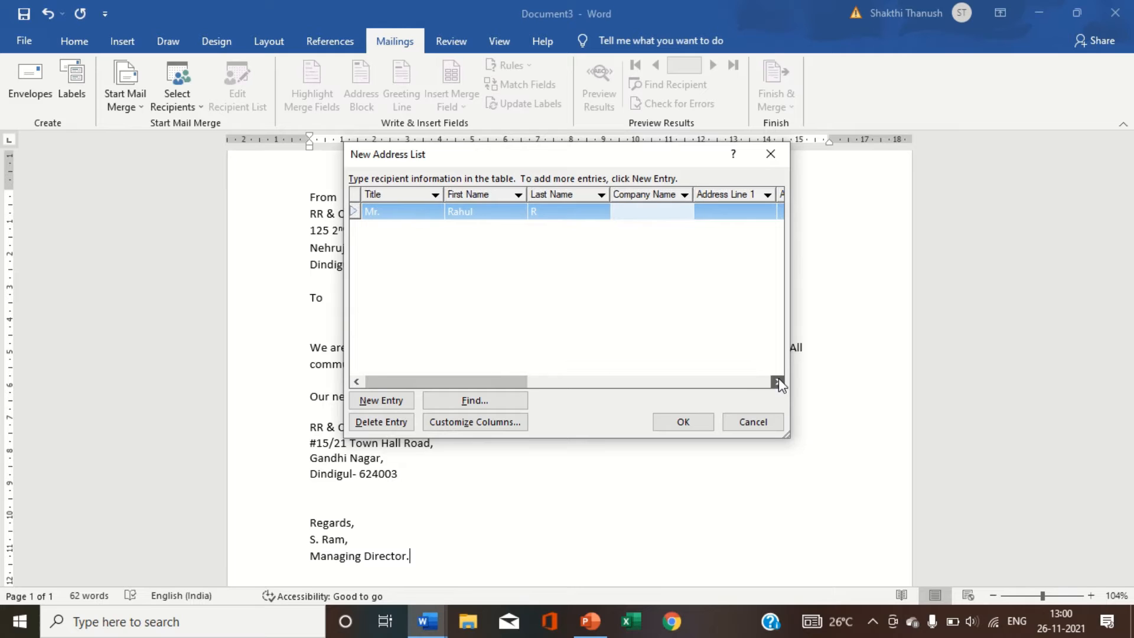
pyautogui.click(777, 382)
pyautogui.click(777, 381)
pyautogui.click(777, 382)
pyautogui.click(777, 381)
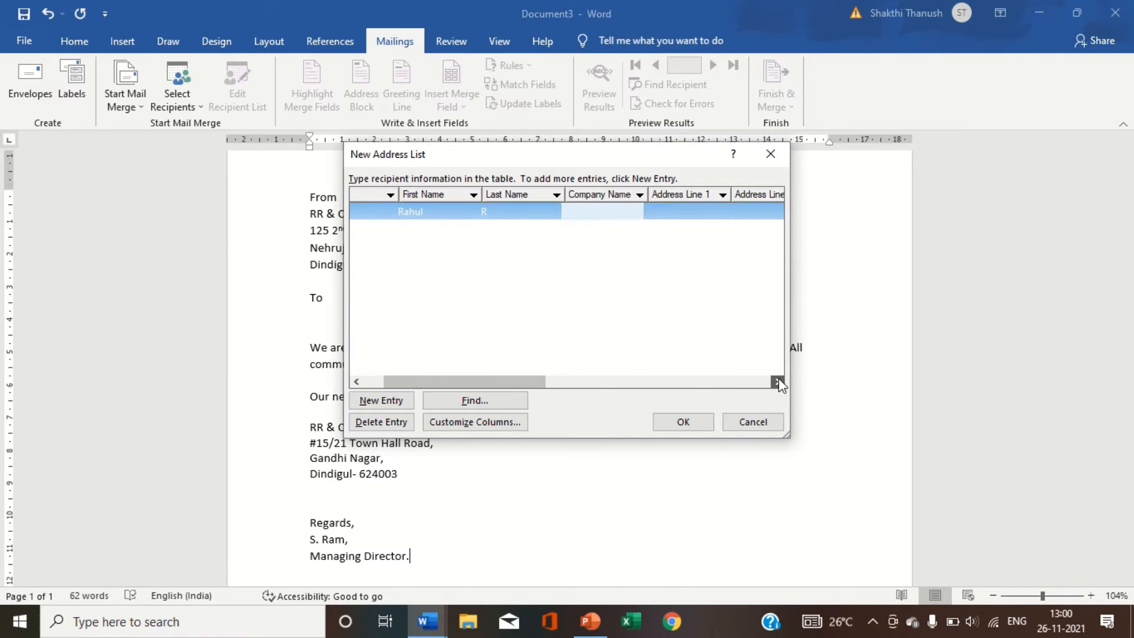
pyautogui.click(777, 381)
pyautogui.click(777, 382)
pyautogui.click(778, 381)
pyautogui.click(777, 382)
pyautogui.click(777, 382)
pyautogui.click(777, 382)
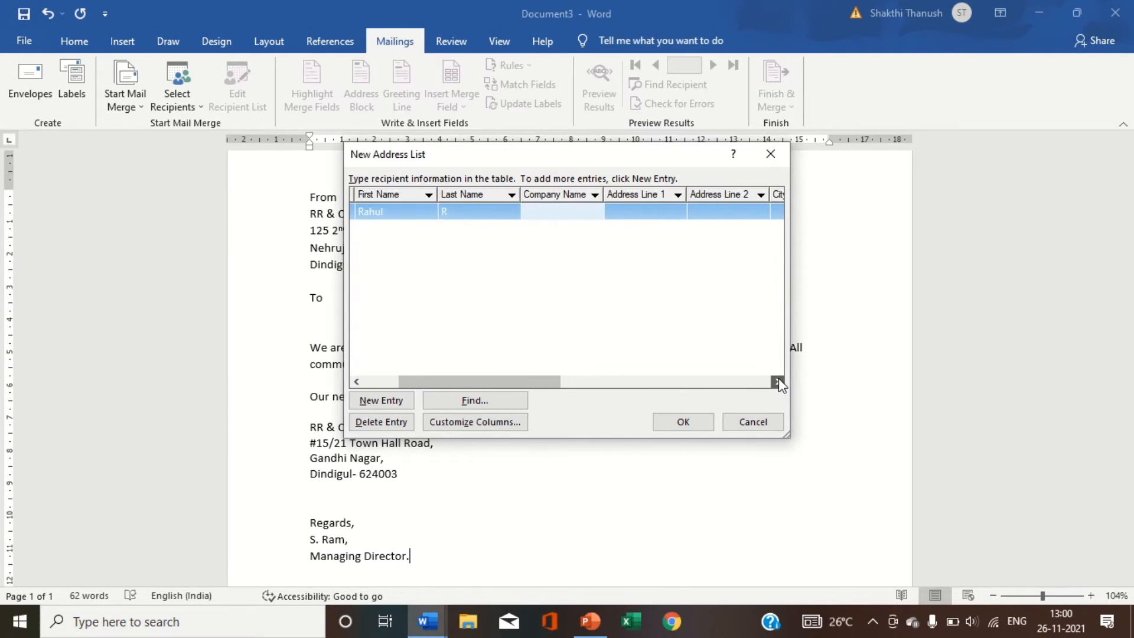
pyautogui.click(778, 382)
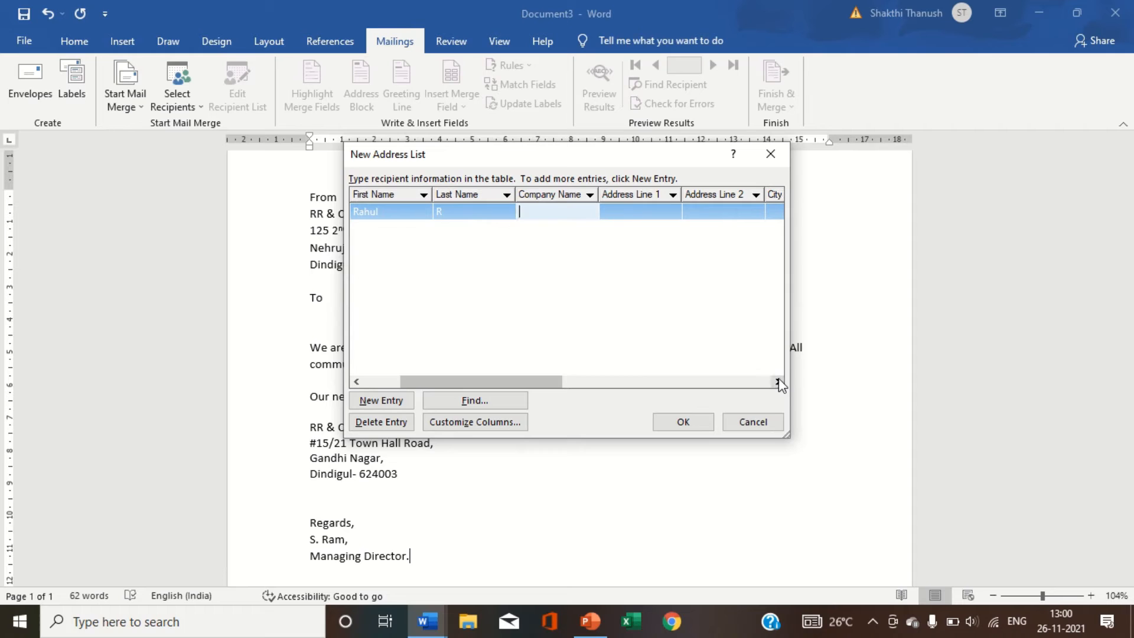
pyautogui.click(638, 208)
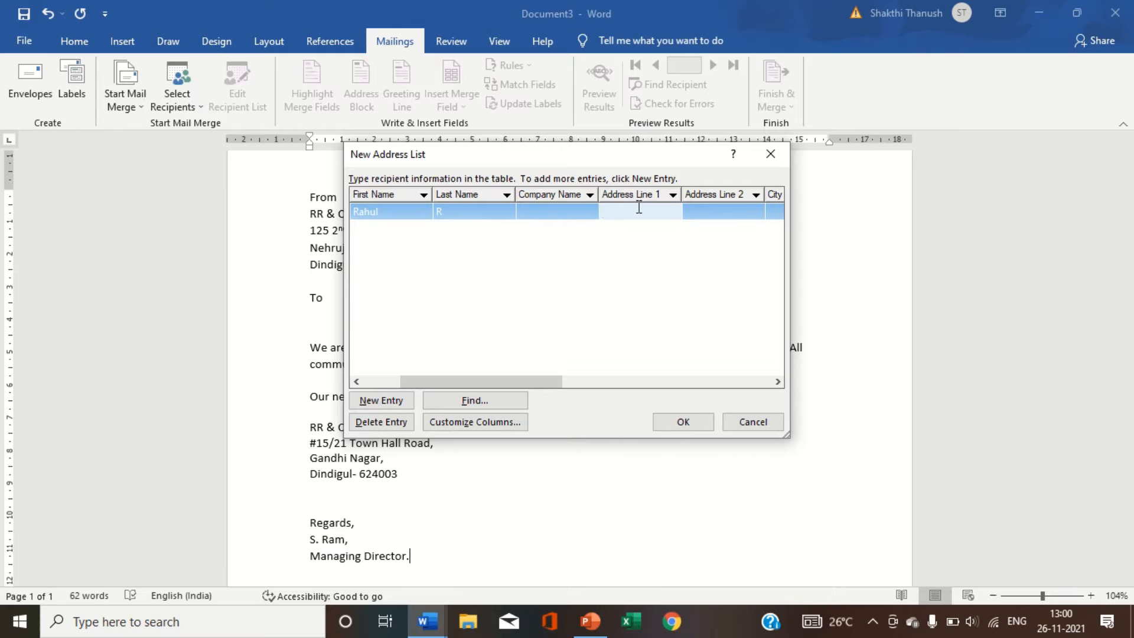
pyautogui.write('21')
pyautogui.write('%th')
pyautogui.press('BackSpace')
pyautogui.press('BackSpace')
pyautogui.press('BackSpace')
pyautogui.press('BackSpace')
pyautogui.press('BackSpace')
pyautogui.write('5th Cross Streer')
pyautogui.press('BackSpace')
pyautogui.write('t')
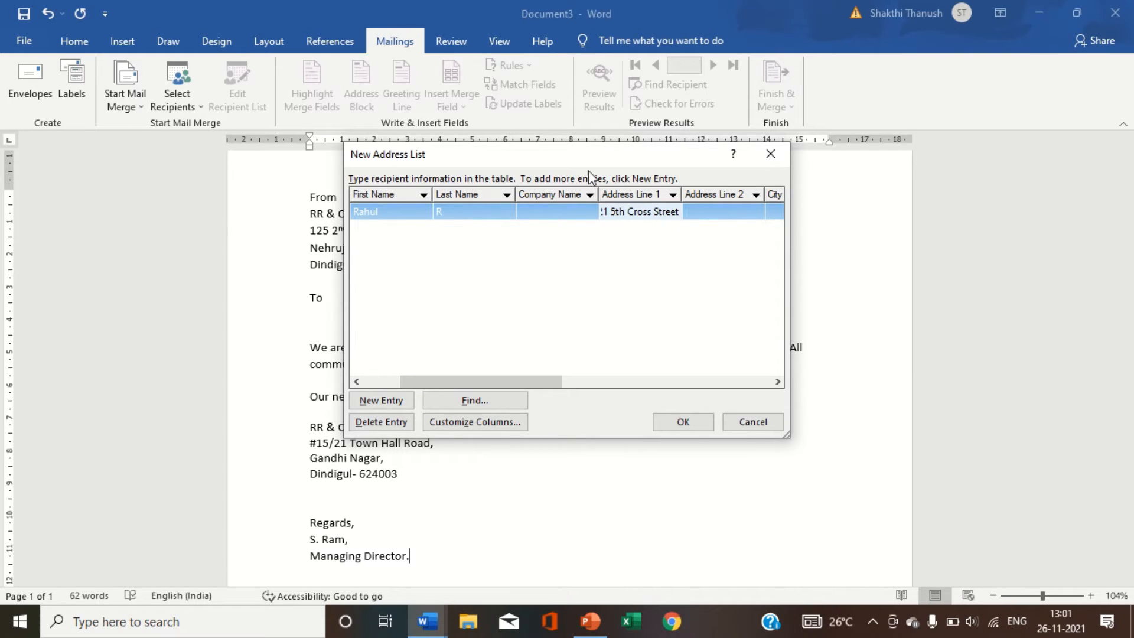
# Fill in Address Line 2 and the city for the first recipient.
pyautogui.click(696, 206)
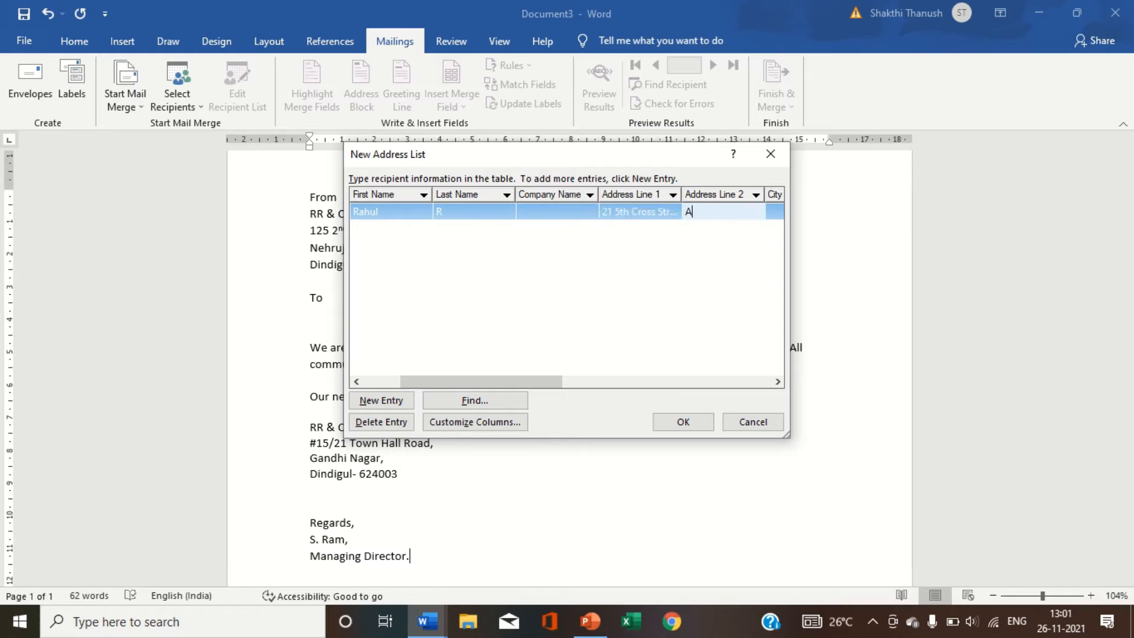
pyautogui.write('Anna NagarN')
pyautogui.click(778, 382)
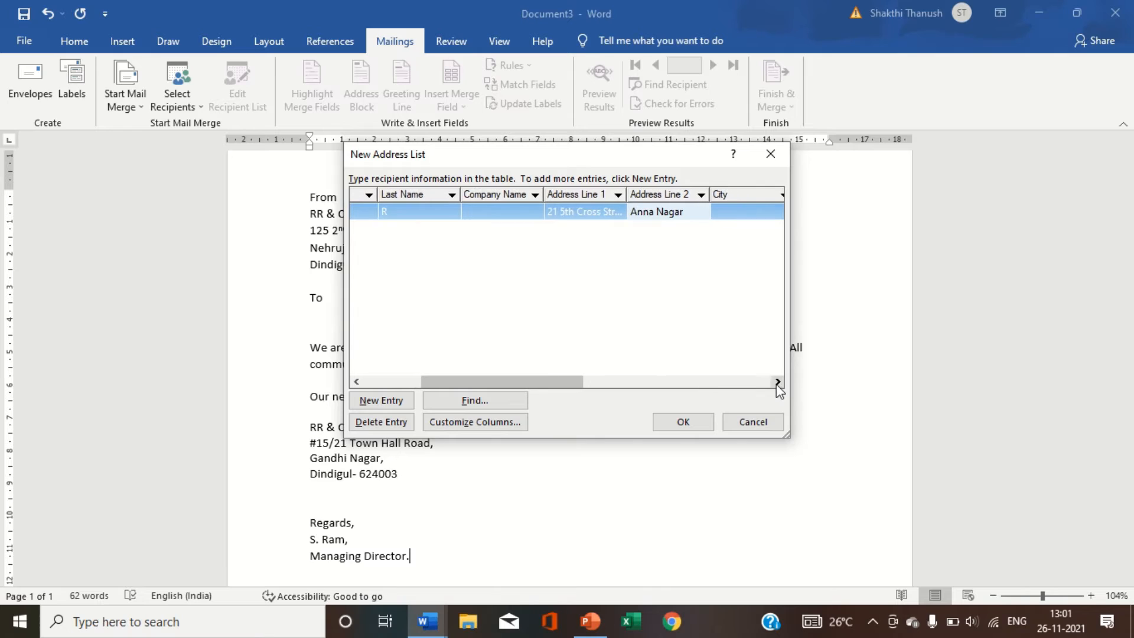
pyautogui.click(777, 382)
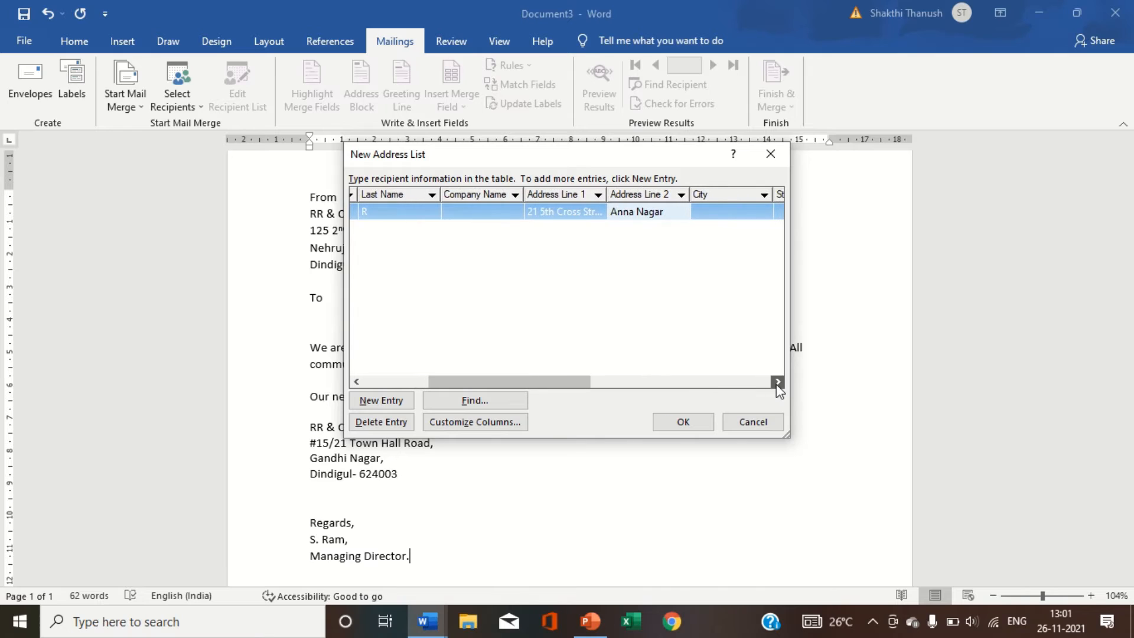
pyautogui.click(707, 211)
pyautogui.write('Din')
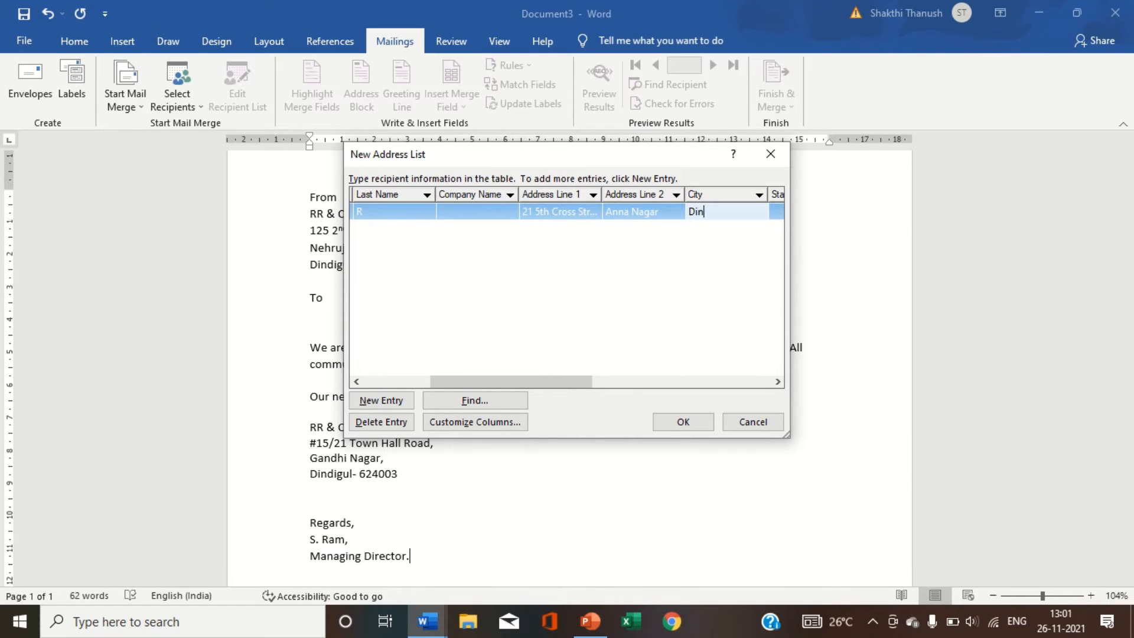
pyautogui.write('digul')
pyautogui.click(540, 374)
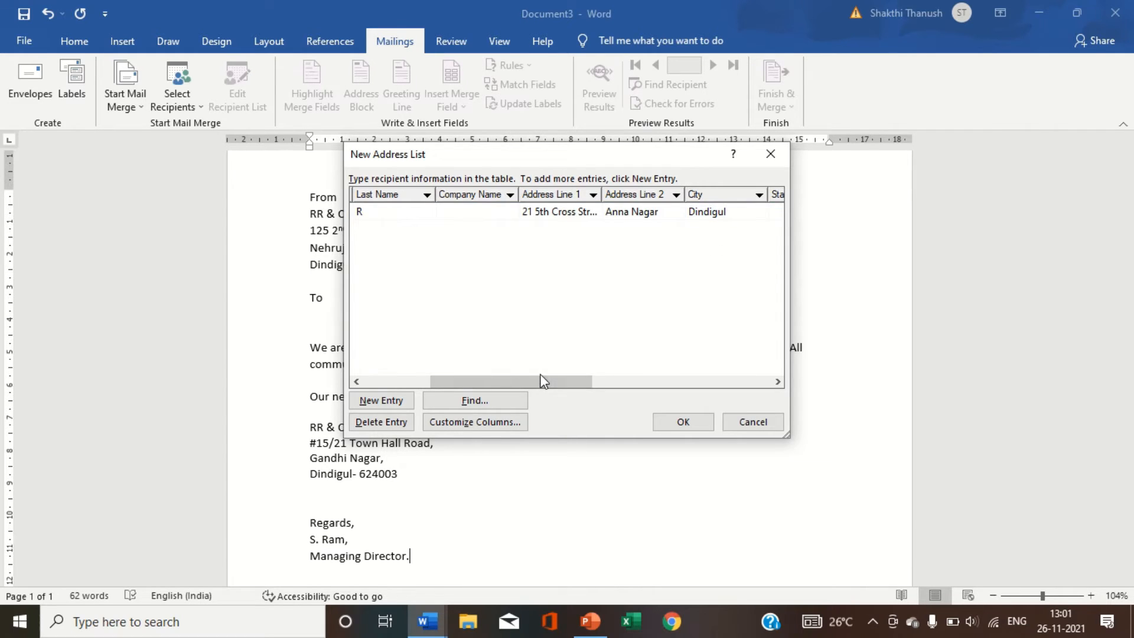
# Add a blank second entry to the address list and delete it again.
pyautogui.click(356, 381)
pyautogui.moveTo(356, 382); pyautogui.dragTo(356, 384)
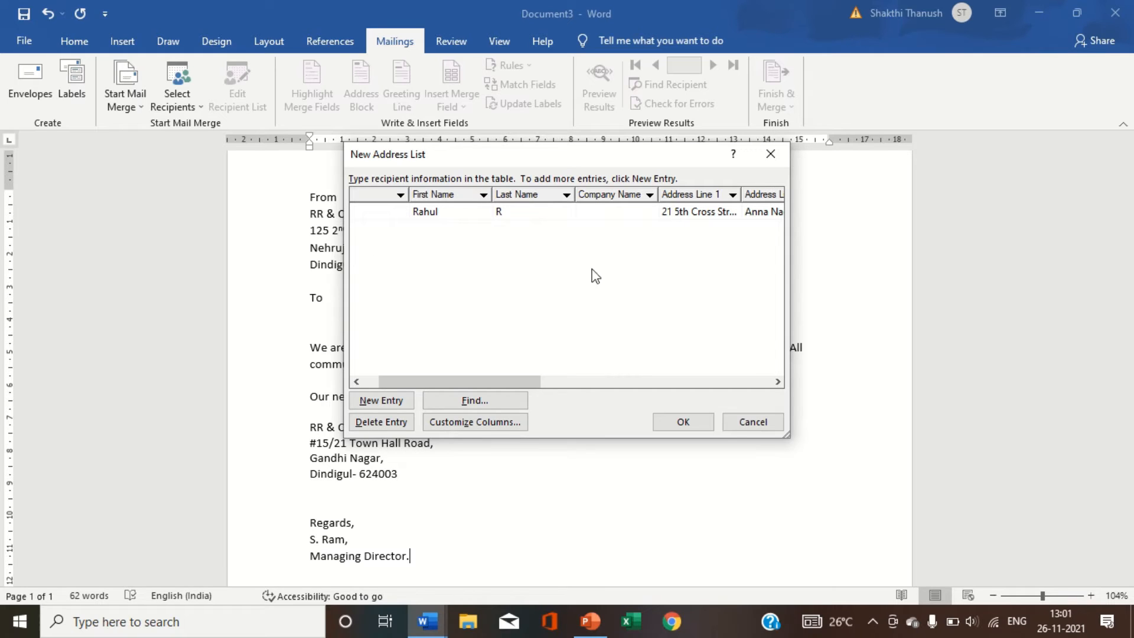
pyautogui.click(394, 407)
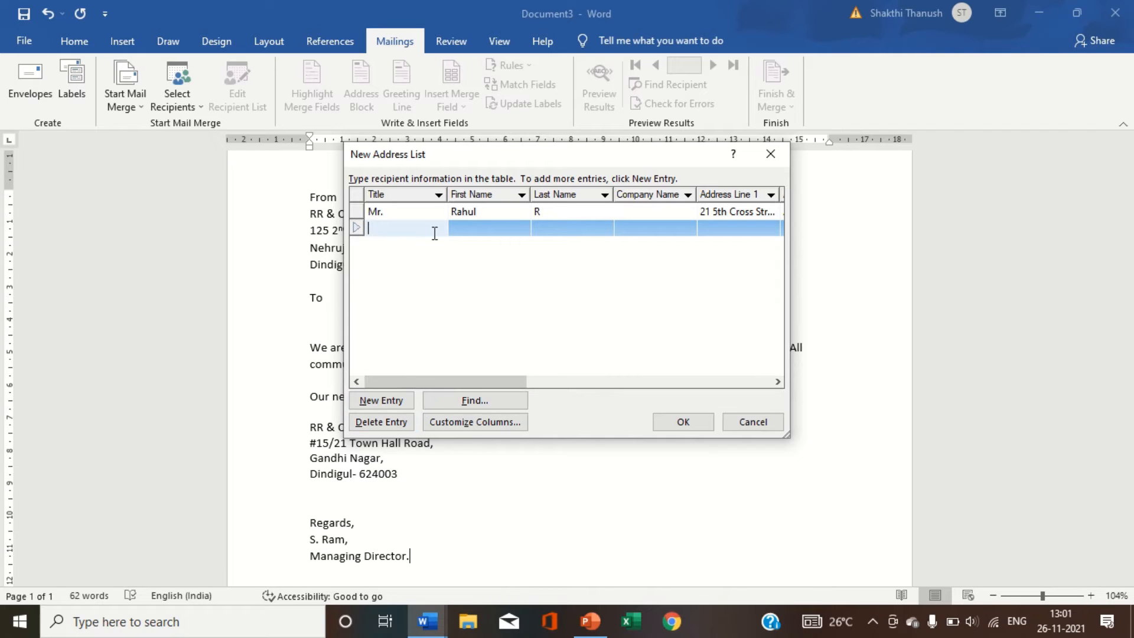
pyautogui.click(386, 428)
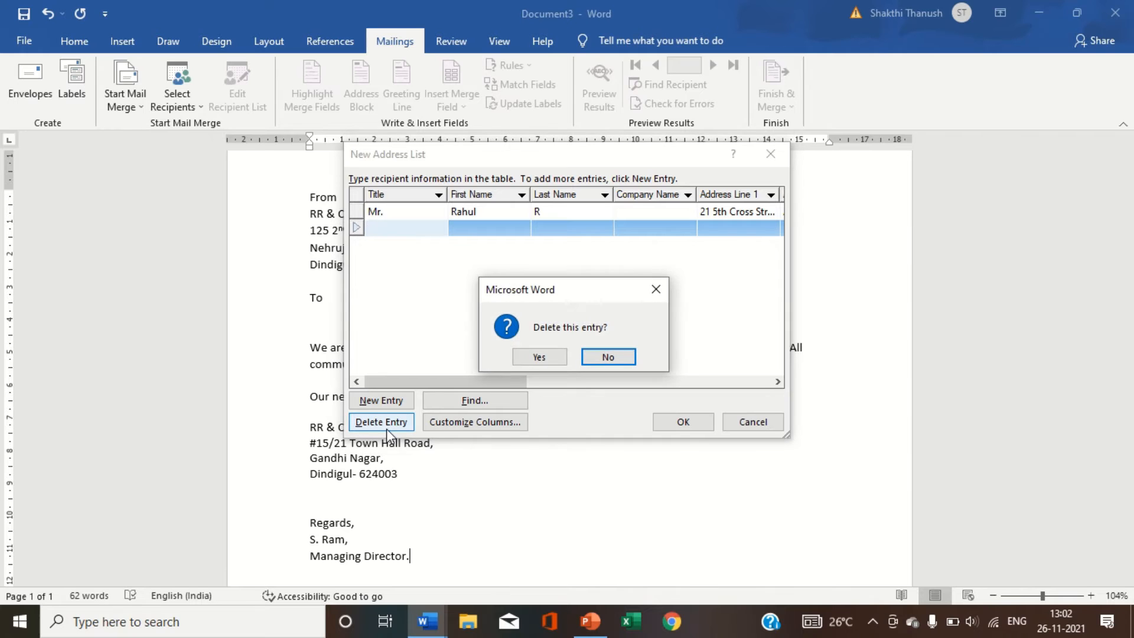
pyautogui.click(541, 362)
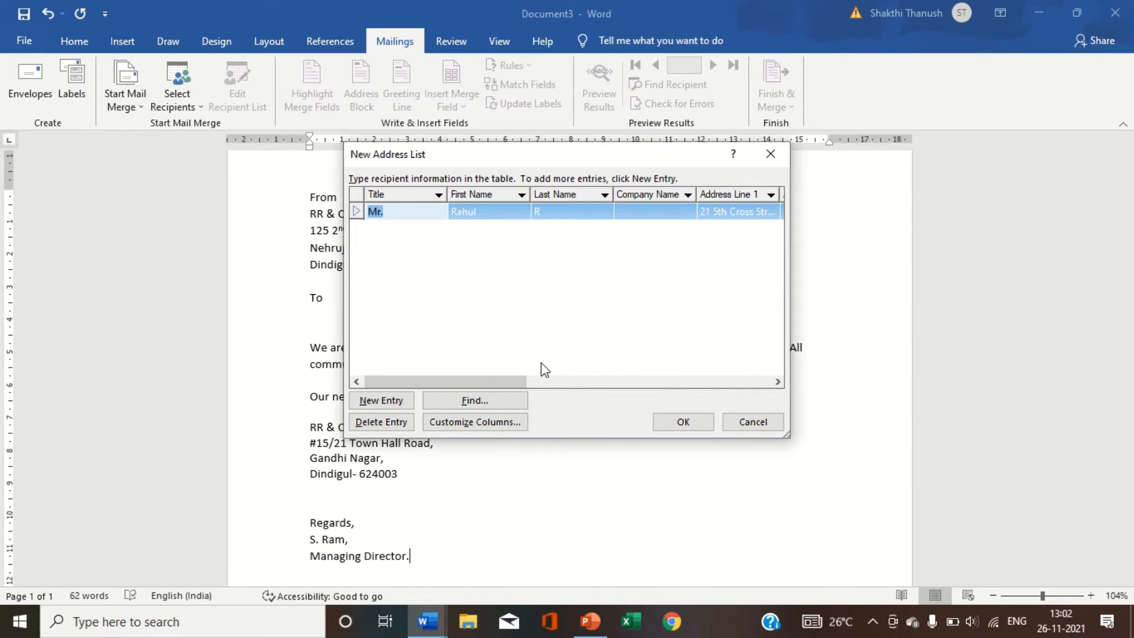
# Add a new entry below the first recipient in the address list.
pyautogui.click(395, 406)
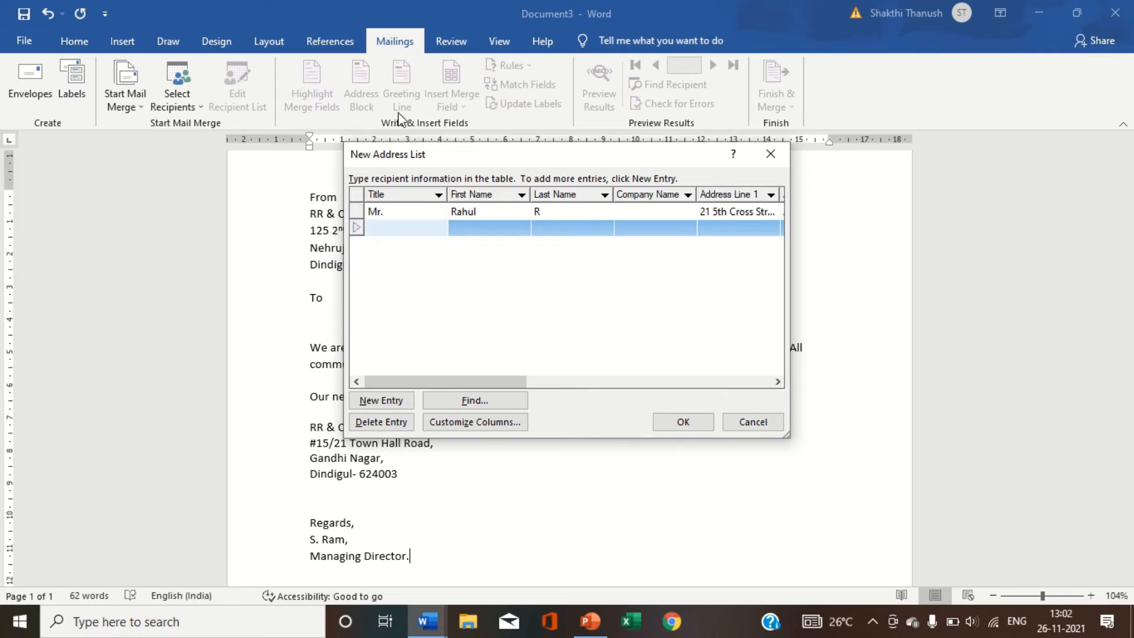
pyautogui.moveTo(368, 6)
pyautogui.moveTo(432, 1)
pyautogui.click(452, 36)
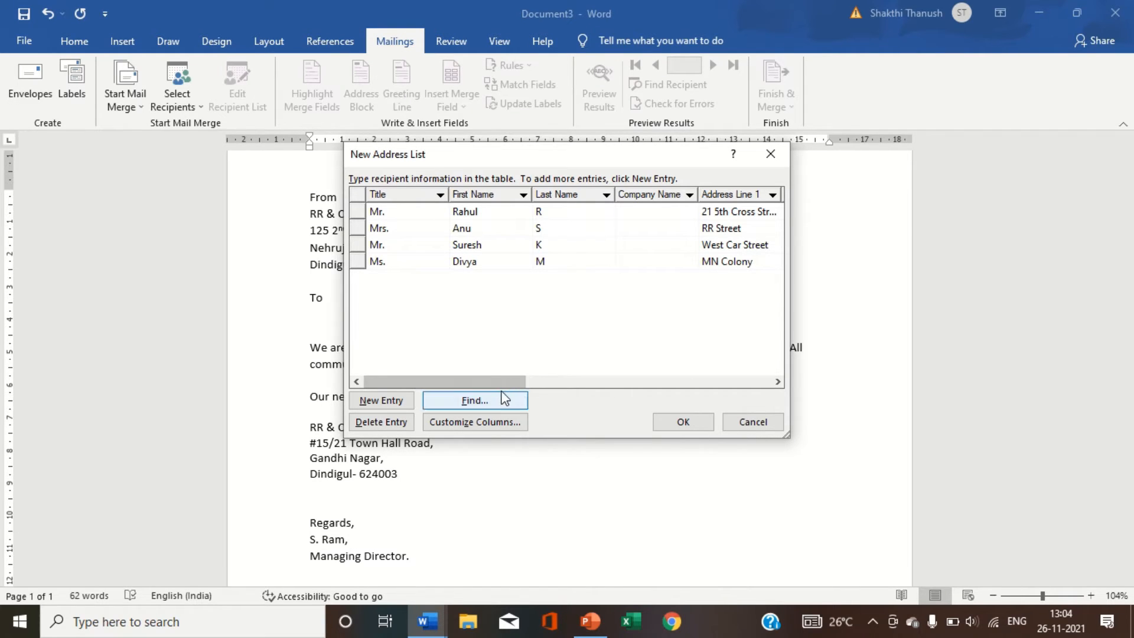
# Finish the new address list and save it to the Desktop as "Address list".
pyautogui.moveTo(511, 380)
pyautogui.mouseDown()
pyautogui.moveTo(660, 388)
pyautogui.moveTo(513, 388)
pyautogui.mouseUp()
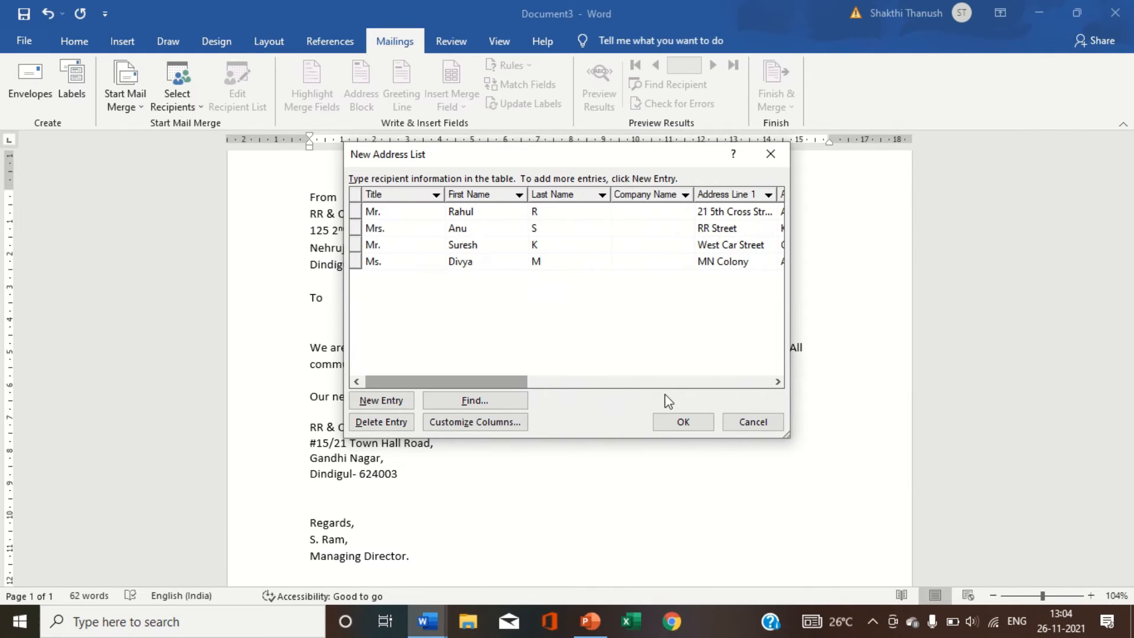
pyautogui.click(694, 427)
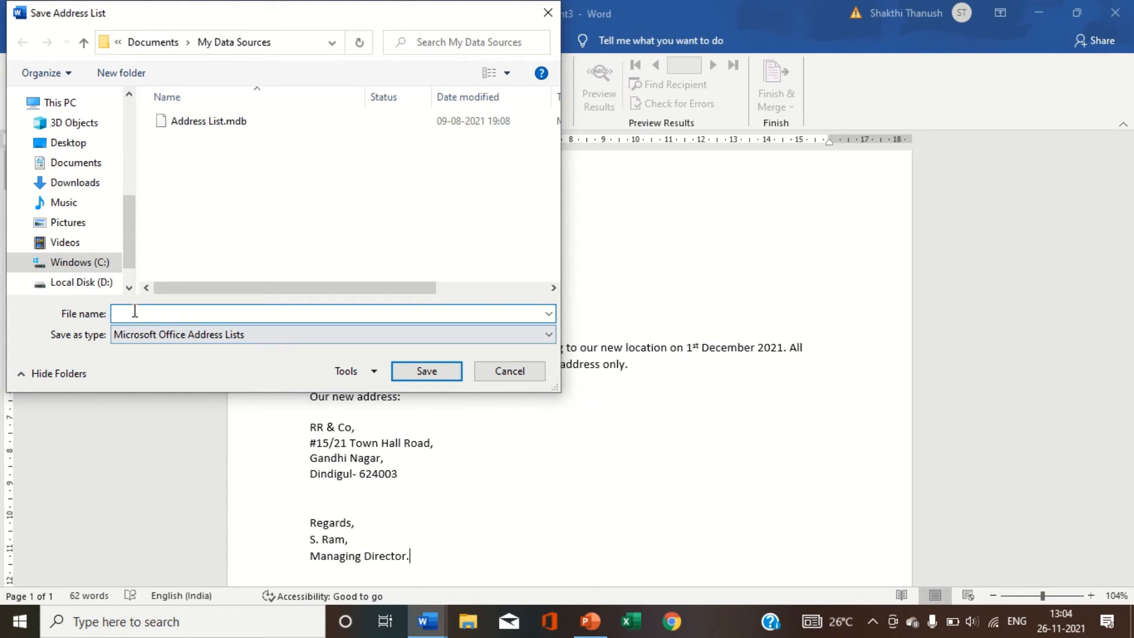
pyautogui.write('A')
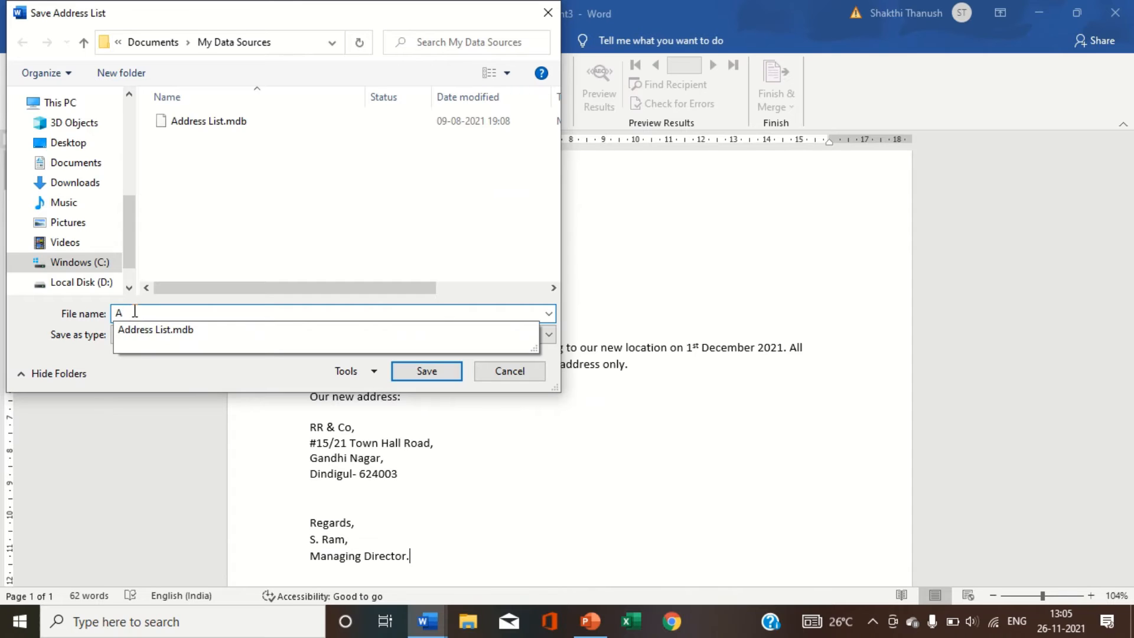
pyautogui.write('dress')
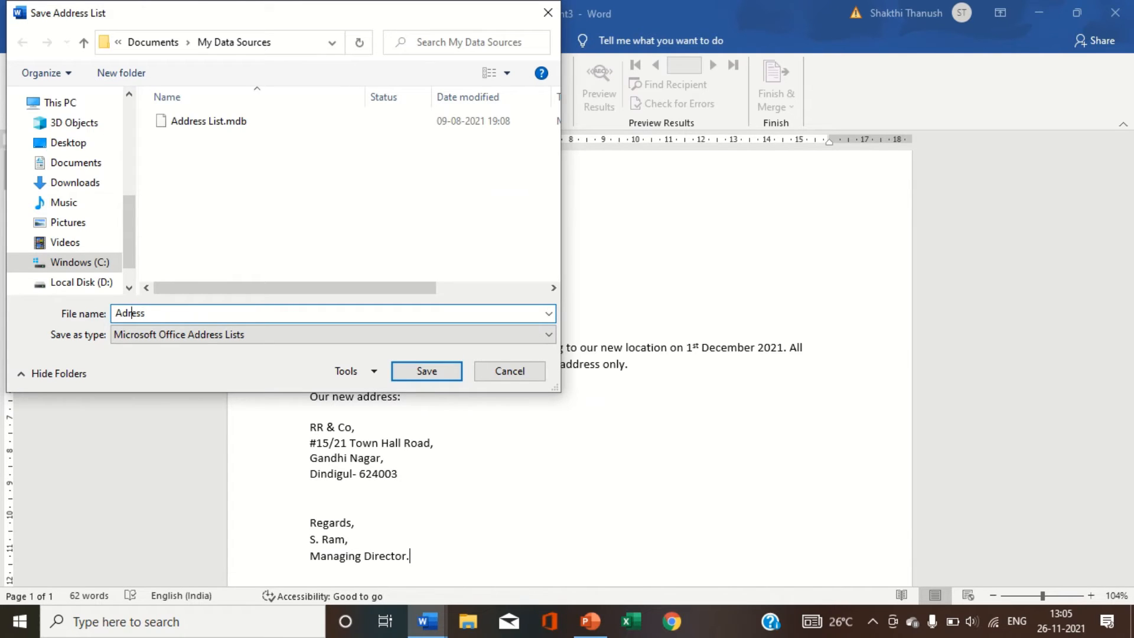
pyautogui.write('s')
pyautogui.press('BackSpace')
pyautogui.write('dress')
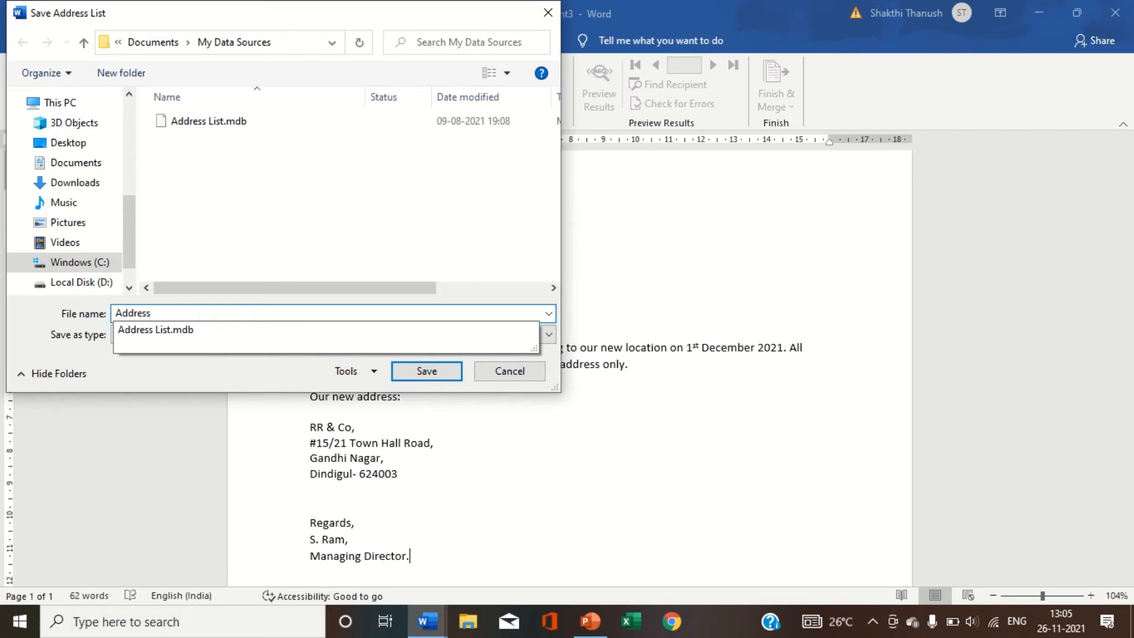
pyautogui.write(' list')
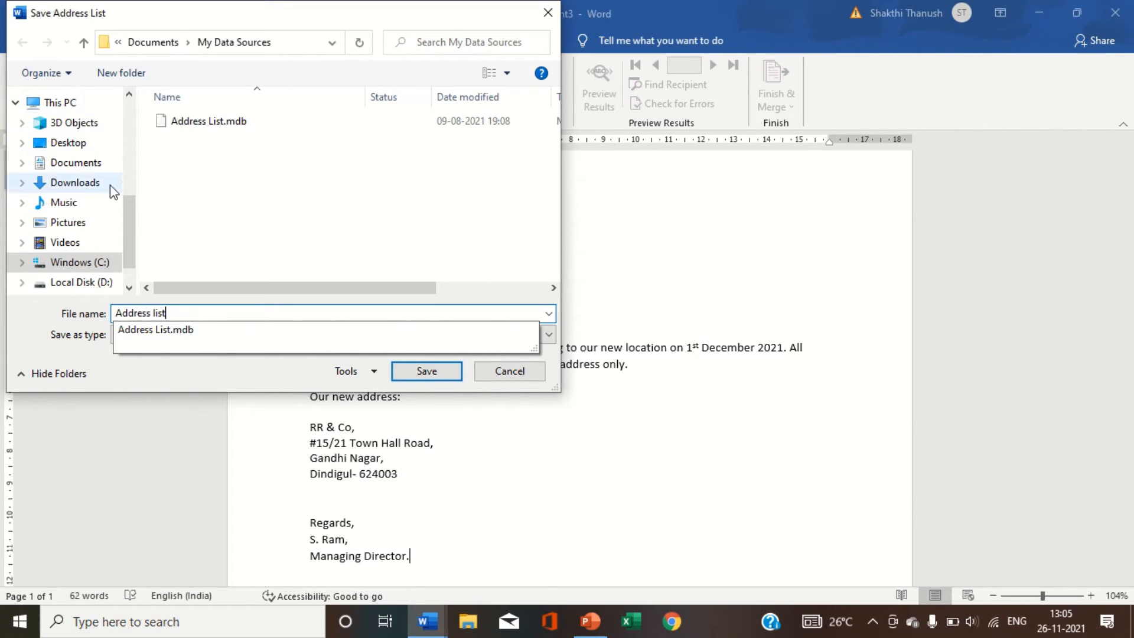
pyautogui.click(69, 142)
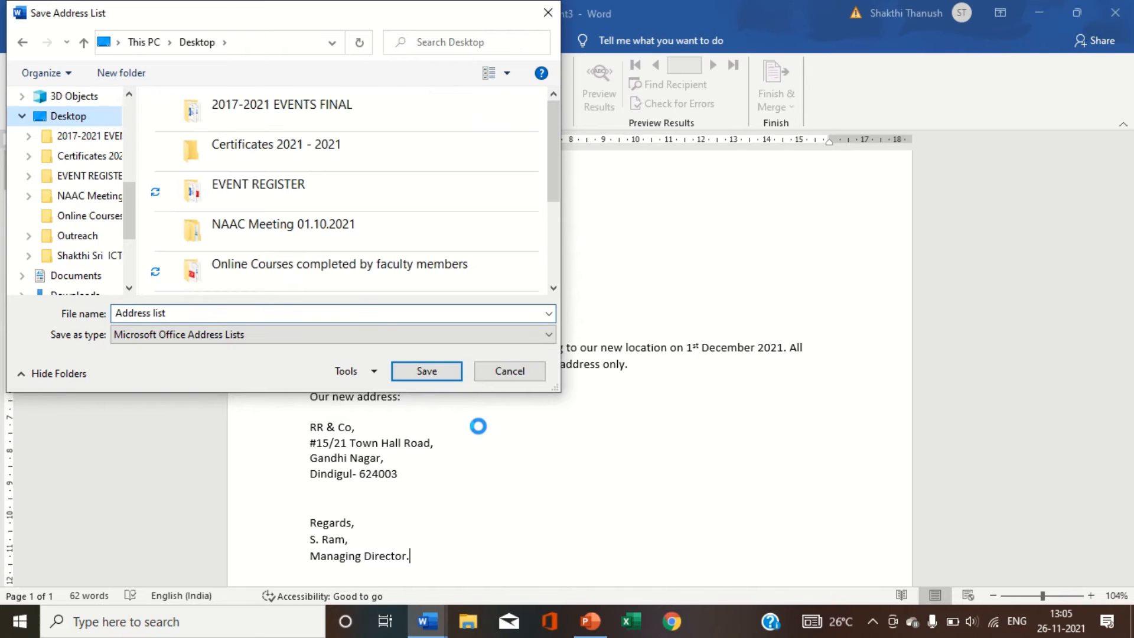
pyautogui.click(454, 380)
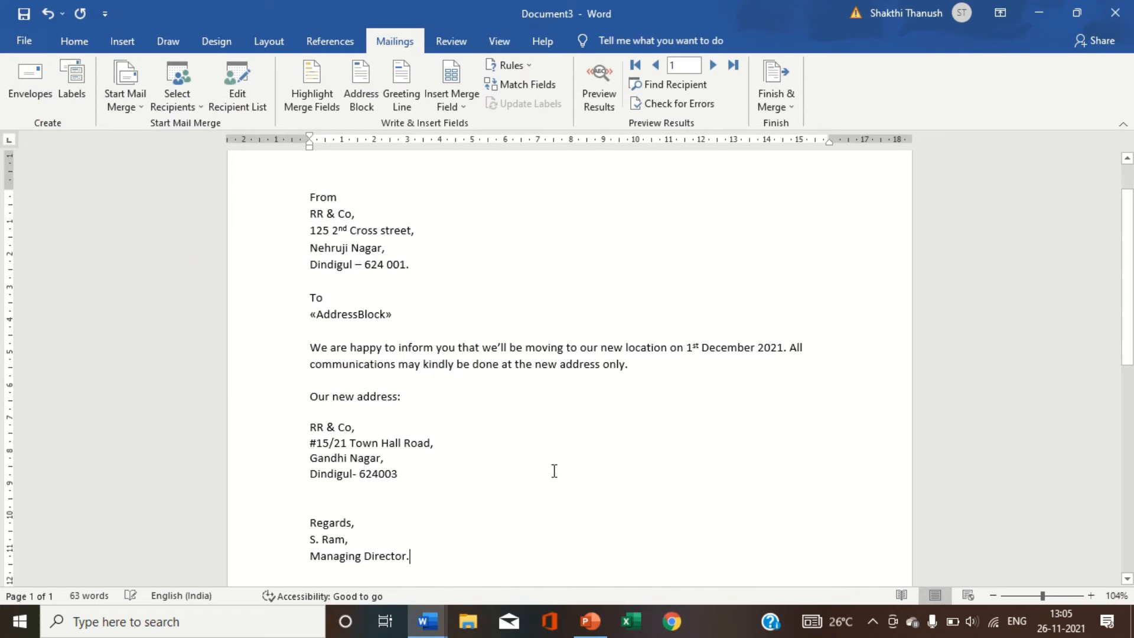
# Delete the AddressBlock field from the line below "To" in the letter.
pyautogui.scroll(-2, 555, 500)
pyautogui.scroll(1, 554, 500)
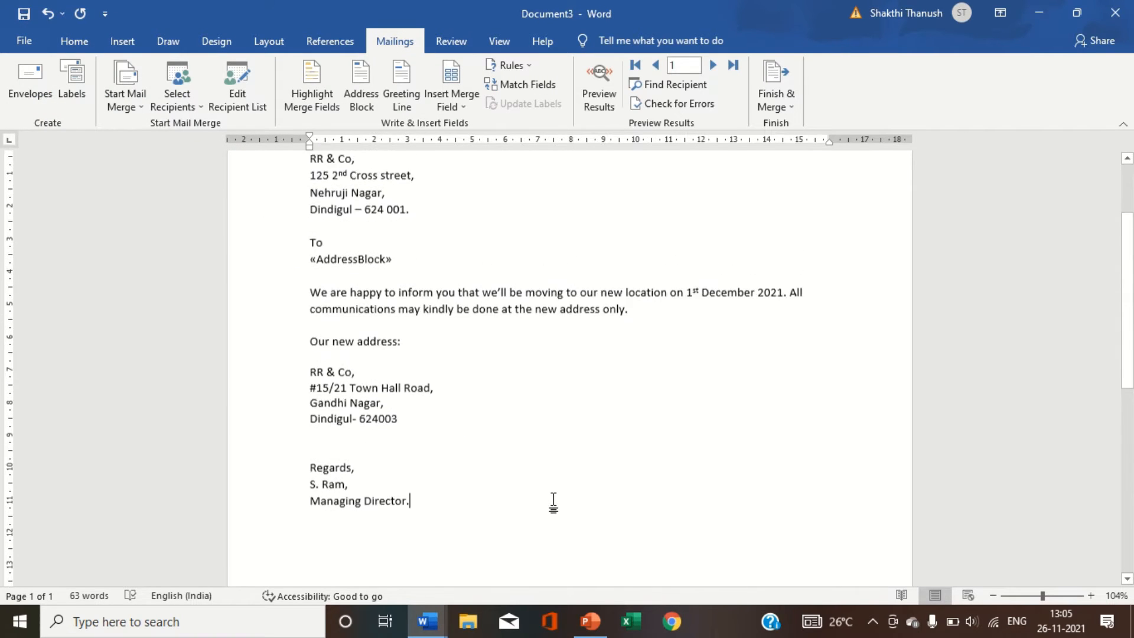
pyautogui.scroll(2, 553, 501)
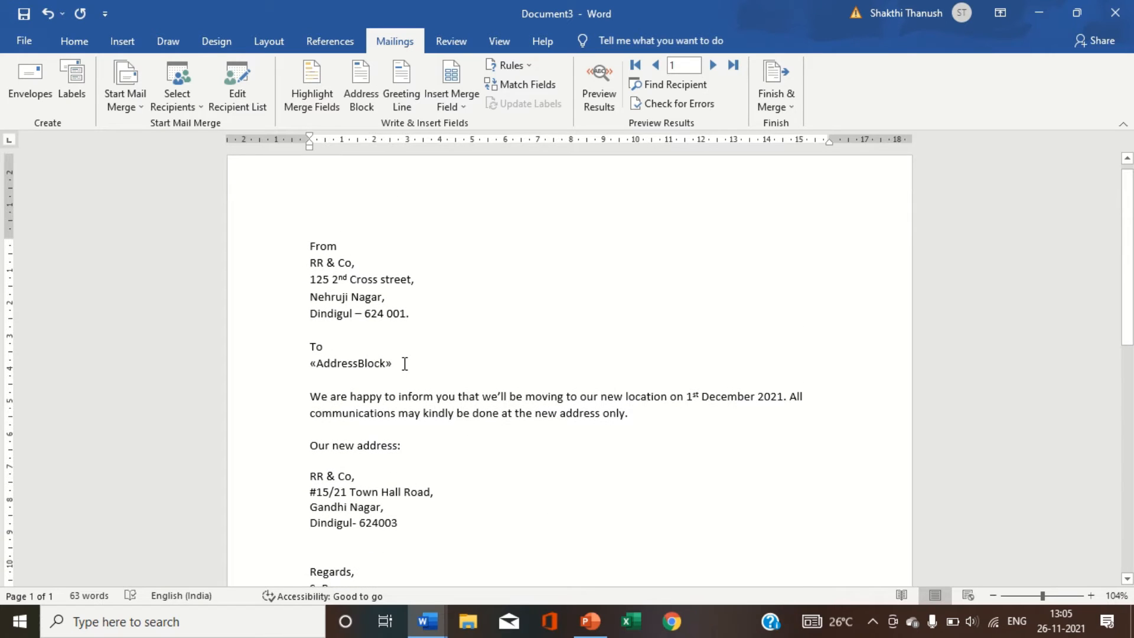
pyautogui.doubleClick(405, 364)
pyautogui.press('Delete')
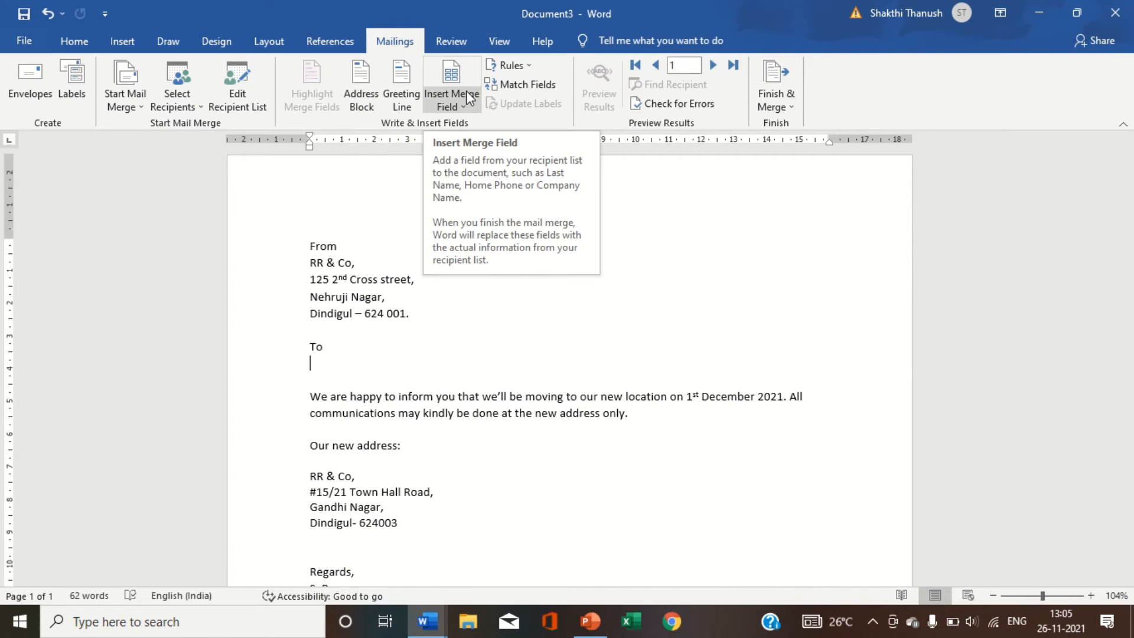
# Insert an address block below "To" using the "Mr. Josh Randall Jr." name format and without the company name.
pyautogui.click(356, 105)
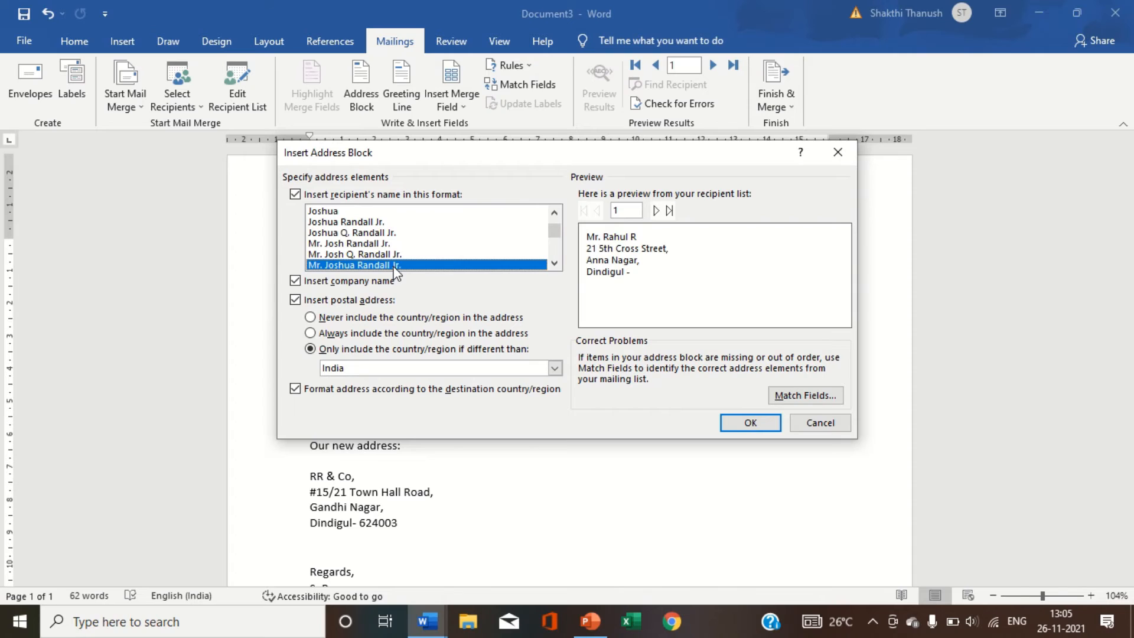
pyautogui.click(334, 212)
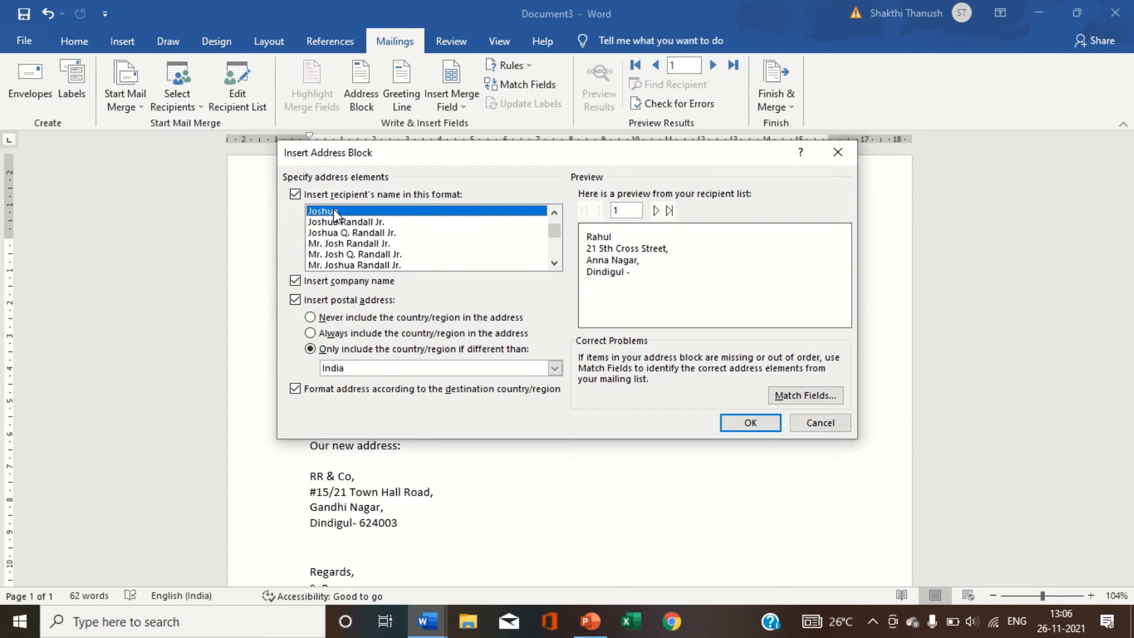
pyautogui.click(340, 222)
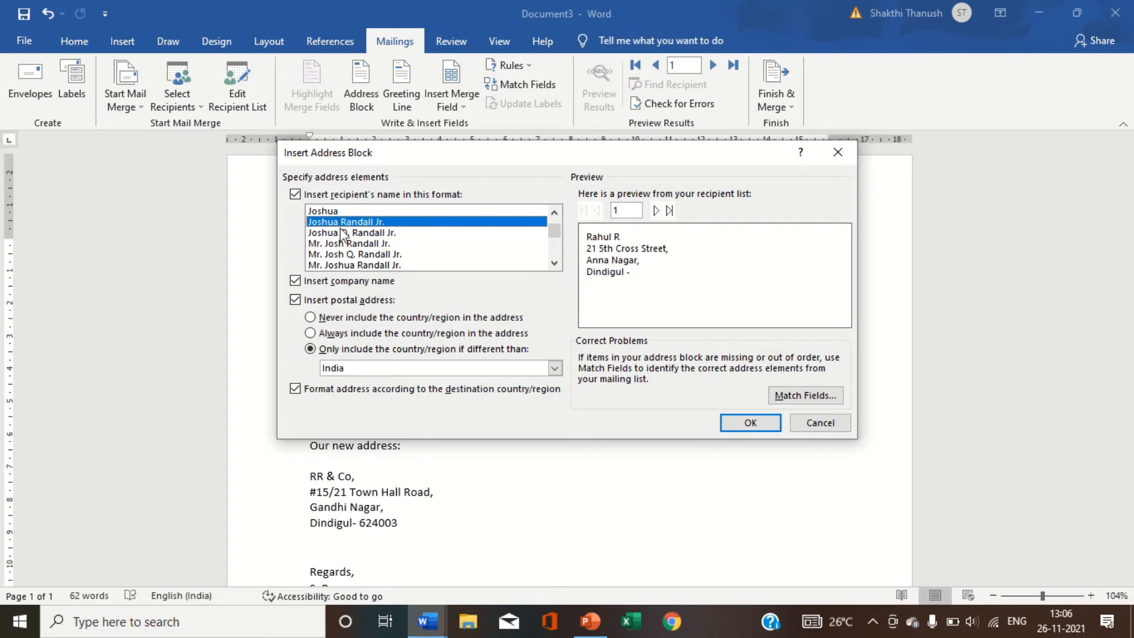
pyautogui.click(348, 234)
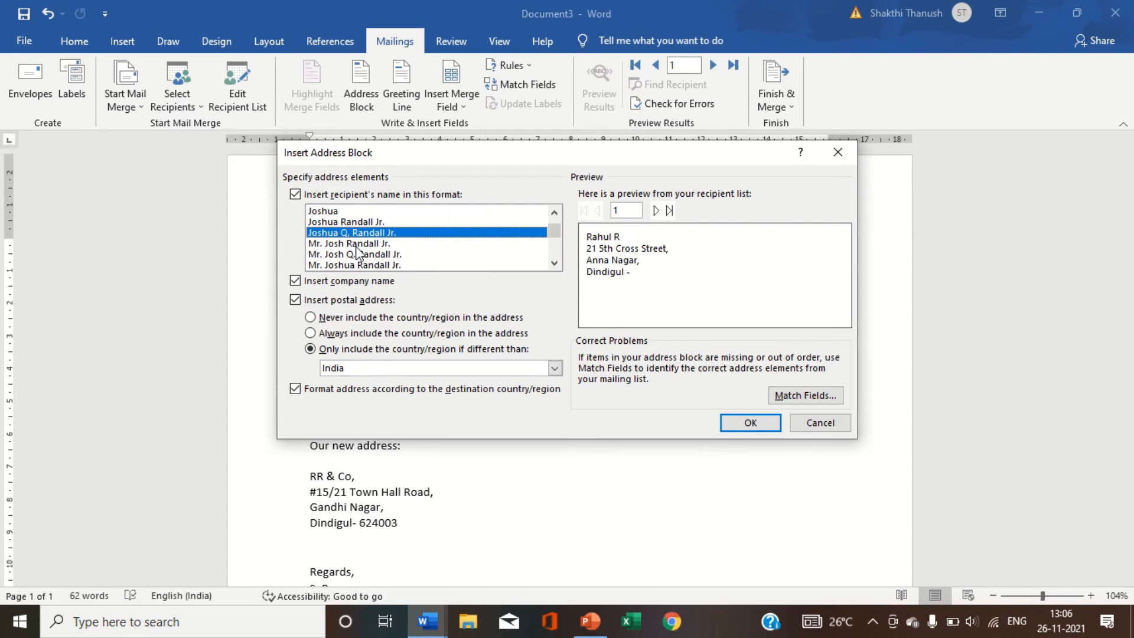
pyautogui.click(366, 254)
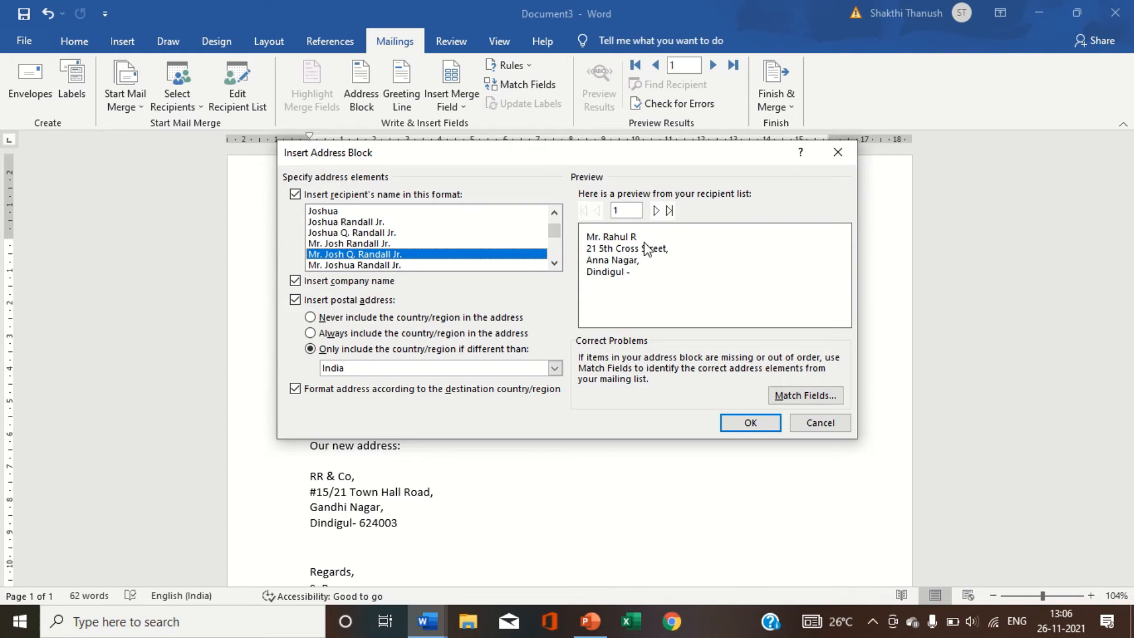
pyautogui.click(368, 267)
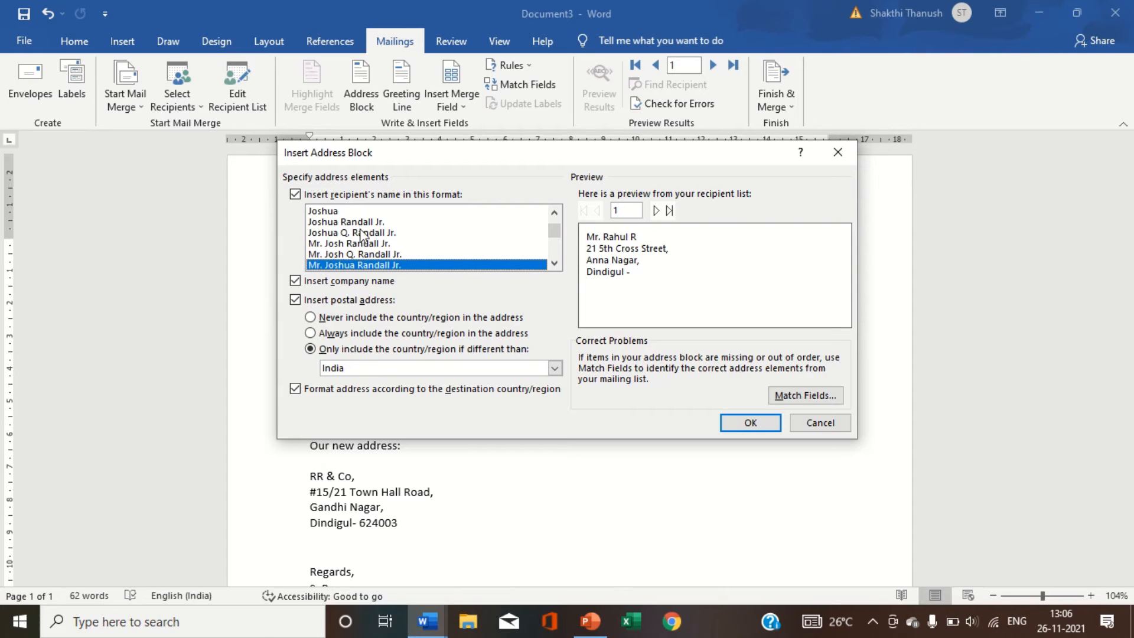
pyautogui.click(366, 243)
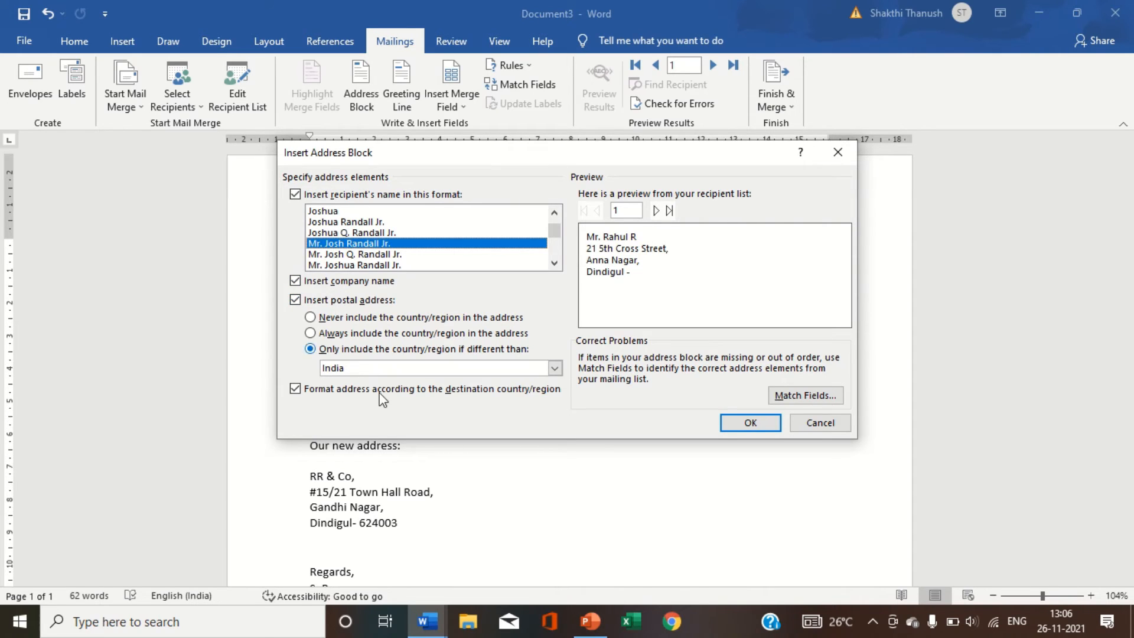
pyautogui.click(348, 280)
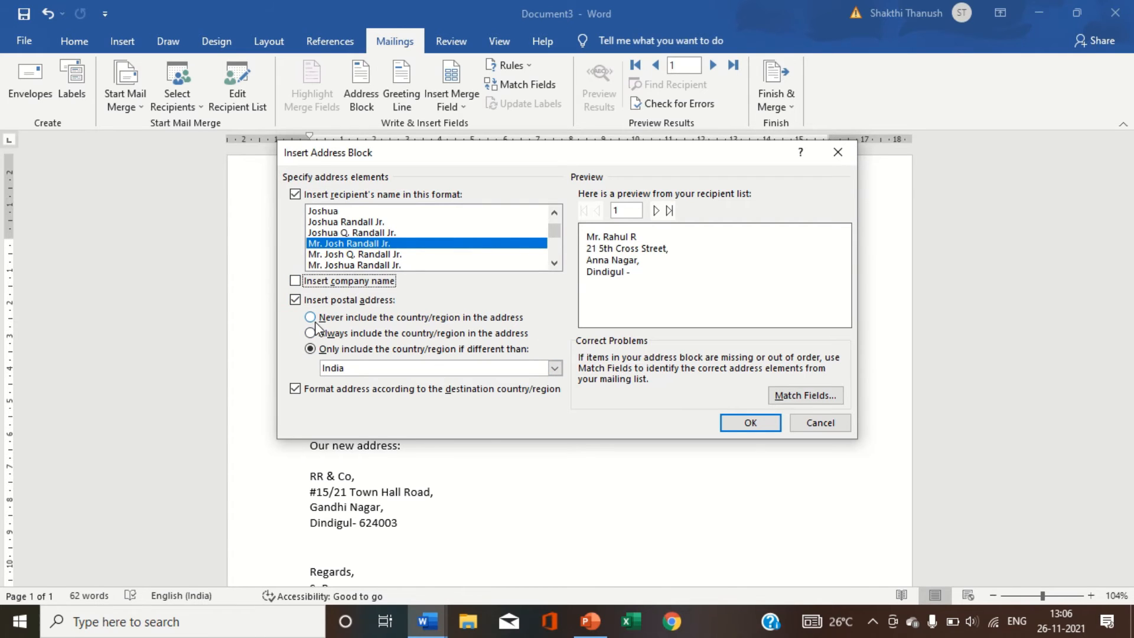
pyautogui.click(750, 423)
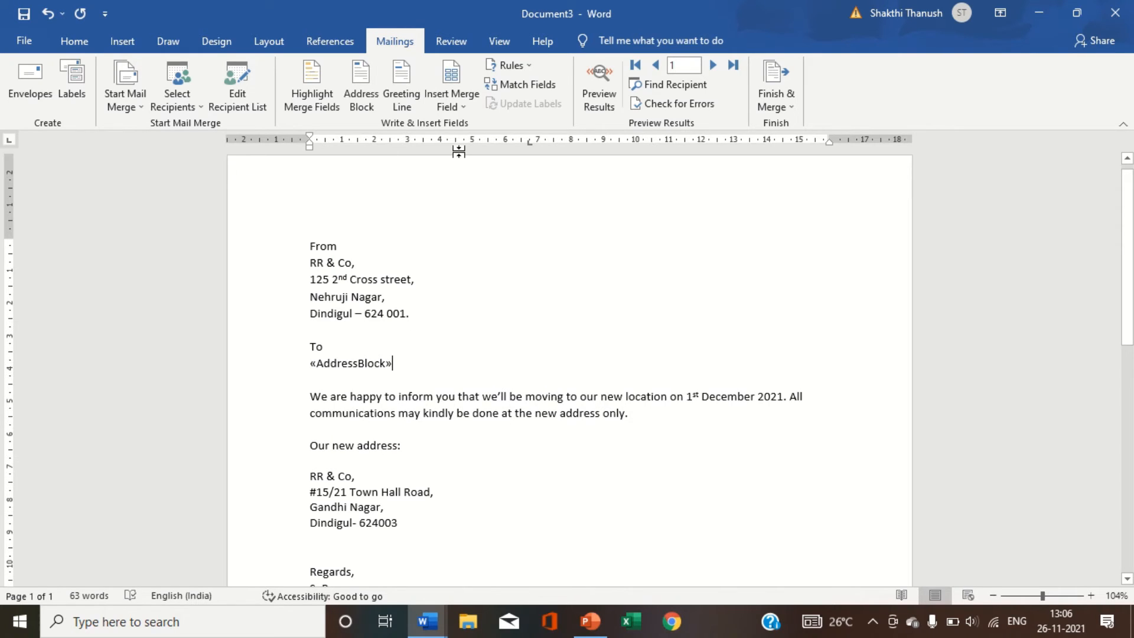
# Preview the merge results and try to delete the previewed recipient address below "To".
pyautogui.click(586, 91)
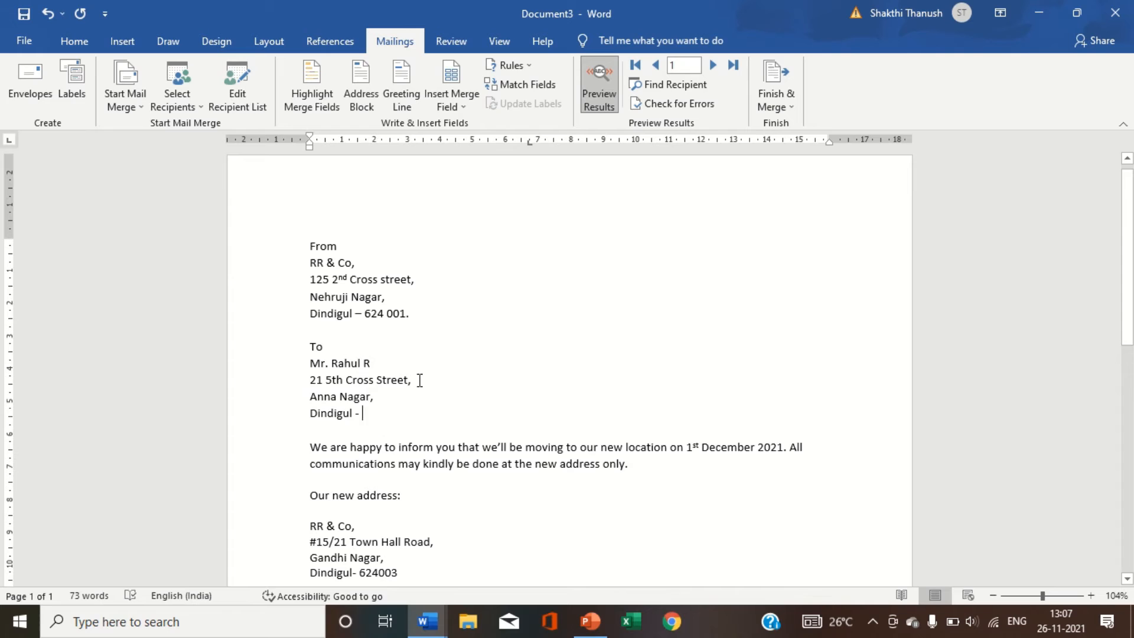
pyautogui.moveTo(311, 362); pyautogui.dragTo(383, 402)
pyautogui.press('Delete')
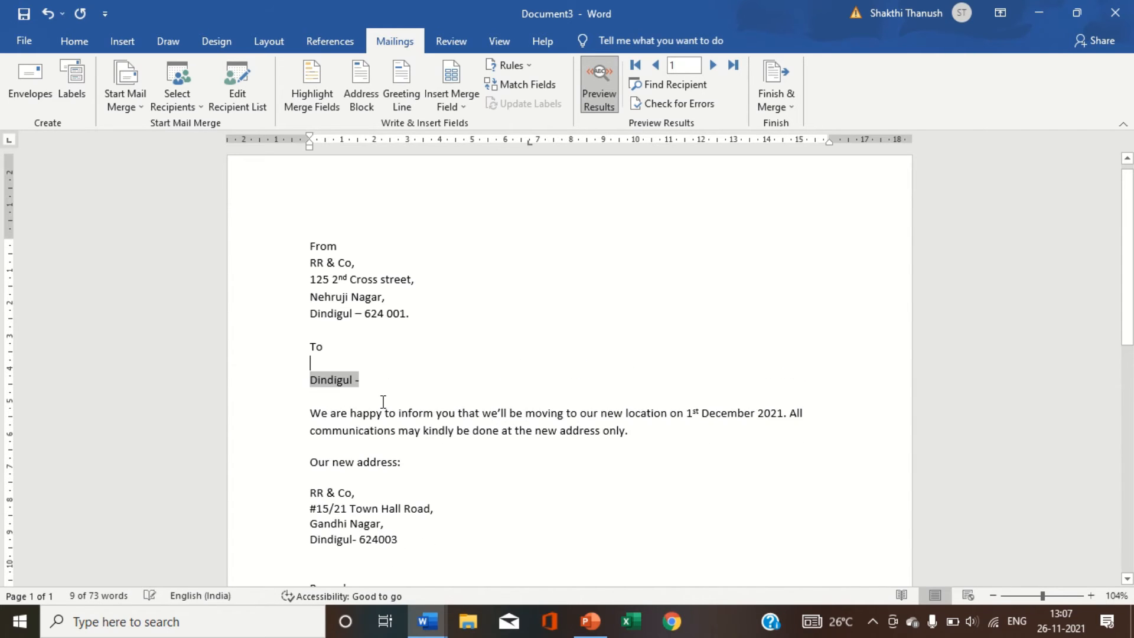
pyautogui.press('Delete')
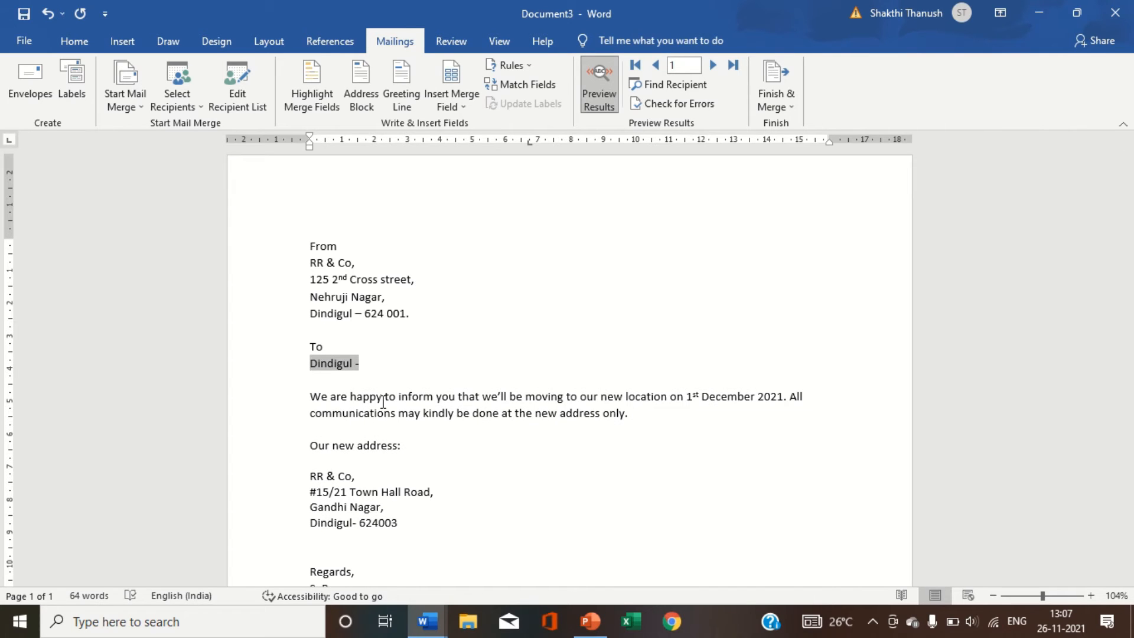
pyautogui.press('Delete')
pyautogui.press('Delete')
pyautogui.press('Delete')
pyautogui.press('Delete')
pyautogui.press('Delete')
pyautogui.press('Delete')
pyautogui.press('Delete')
pyautogui.press('Delete')
pyautogui.press('Delete')
pyautogui.press('Delete')
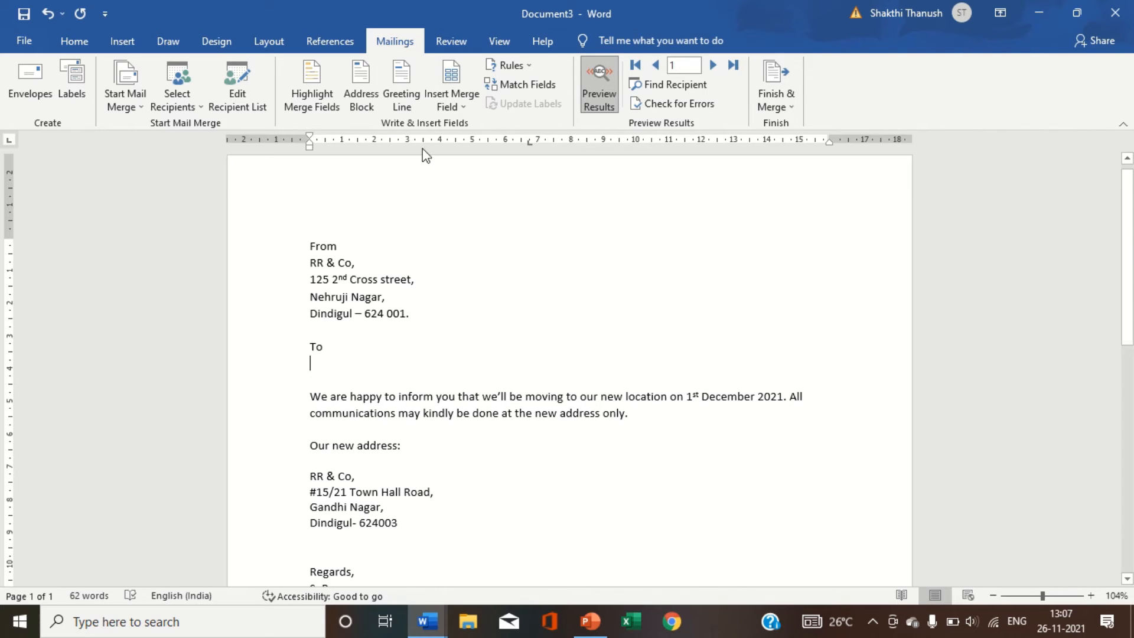
# Insert the Title merge field on the line below "To" and turn off the results preview.
pyautogui.click(450, 97)
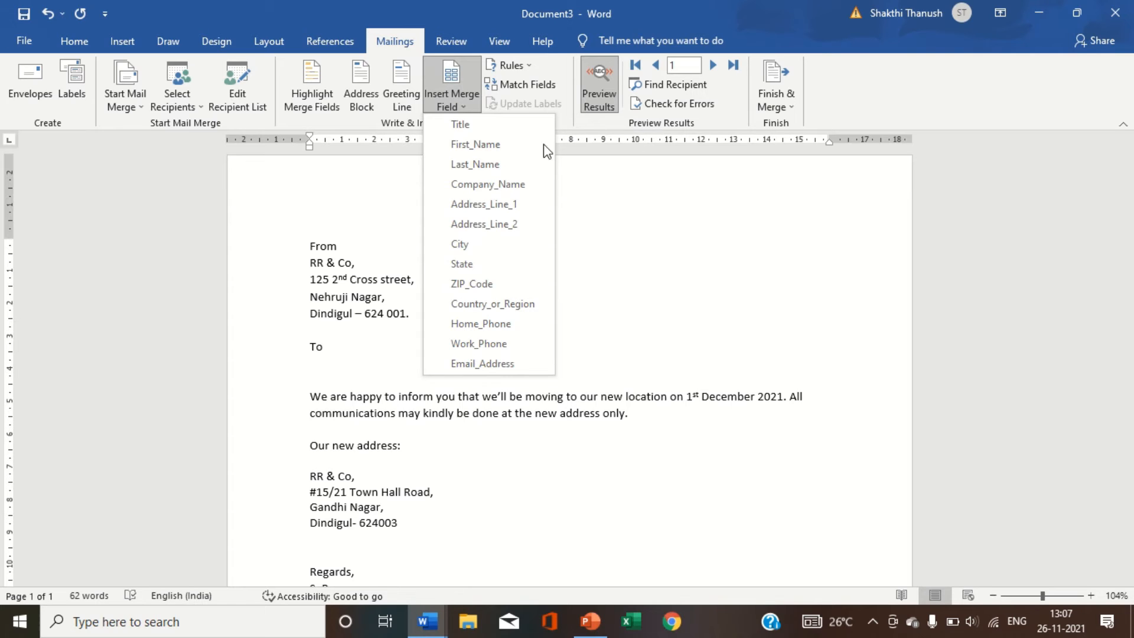
pyautogui.click(511, 125)
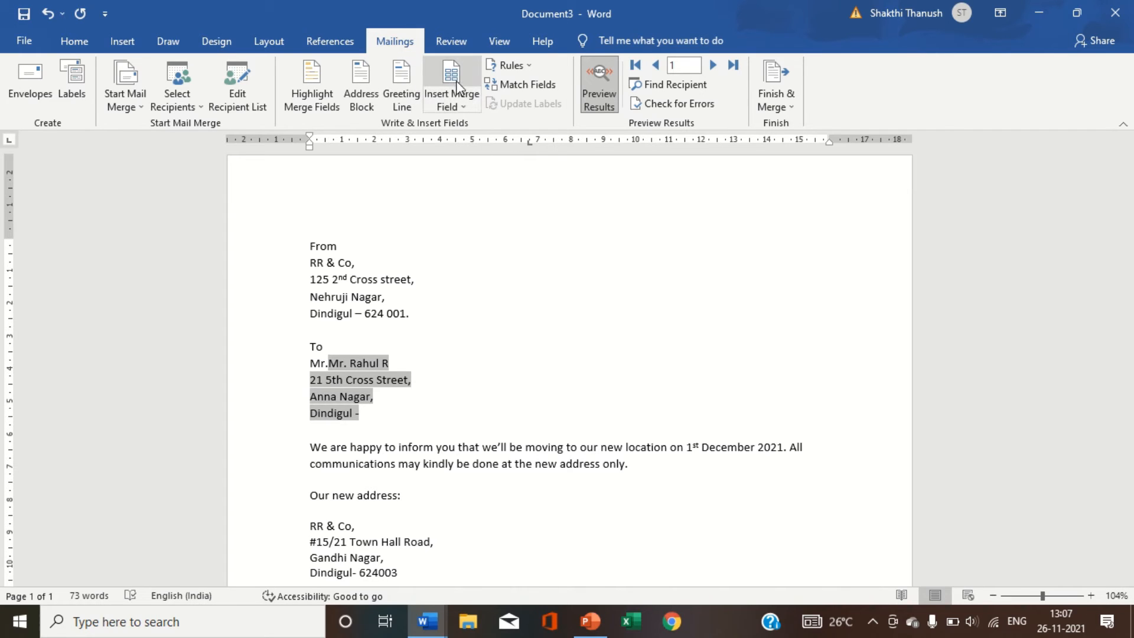
pyautogui.click(604, 76)
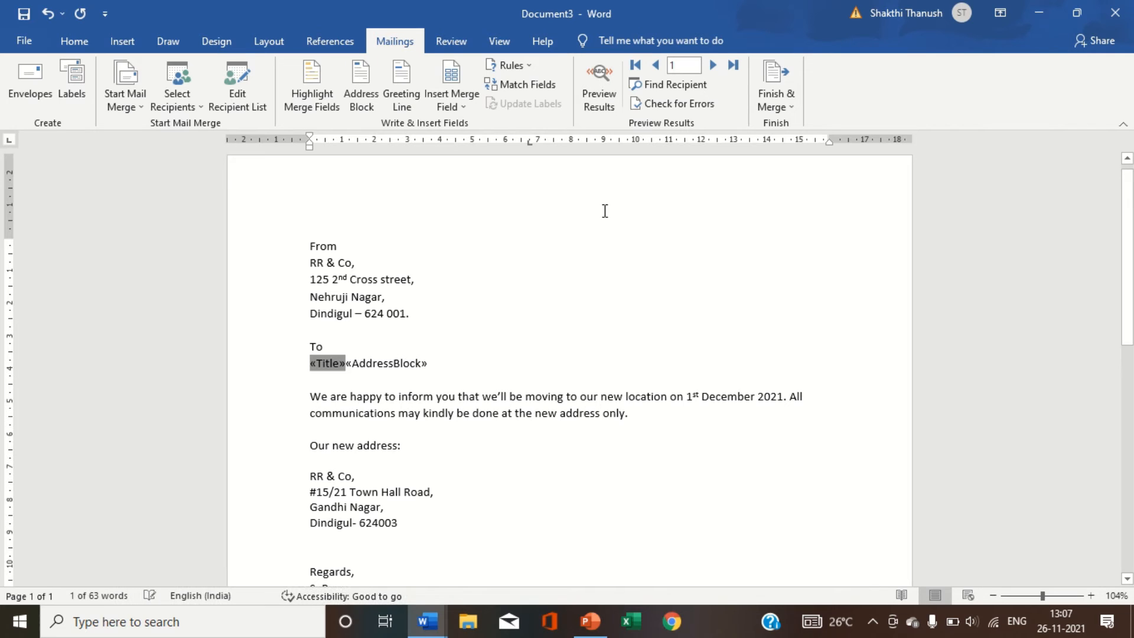
# Delete the whole line with the Title and AddressBlock fields below "To".
pyautogui.click(459, 378)
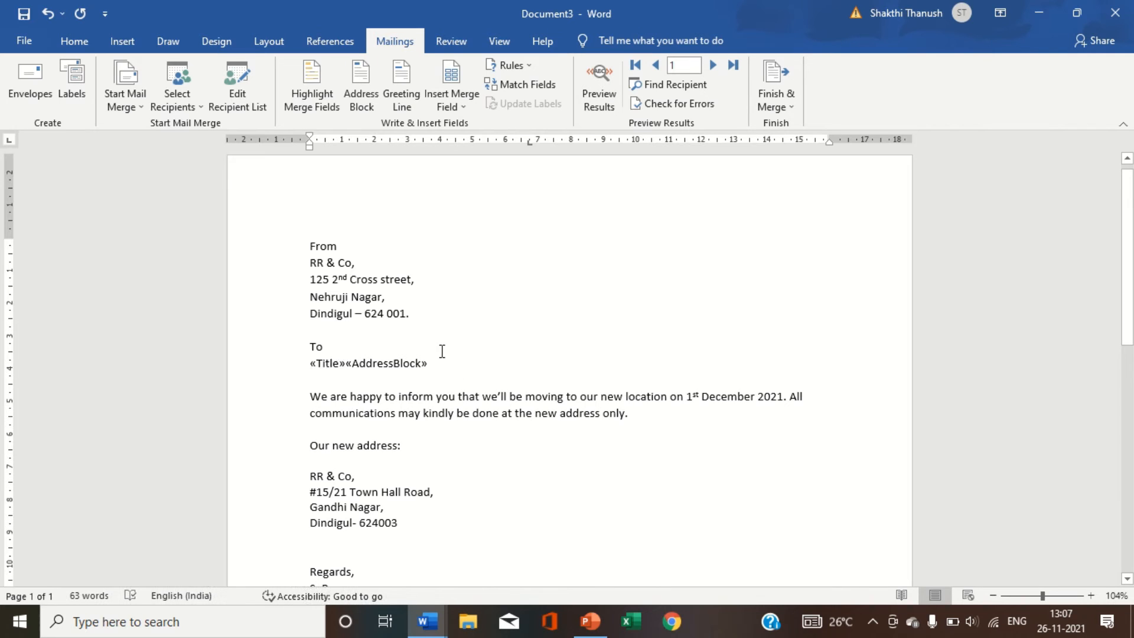
pyautogui.click(286, 367)
pyautogui.press('Delete')
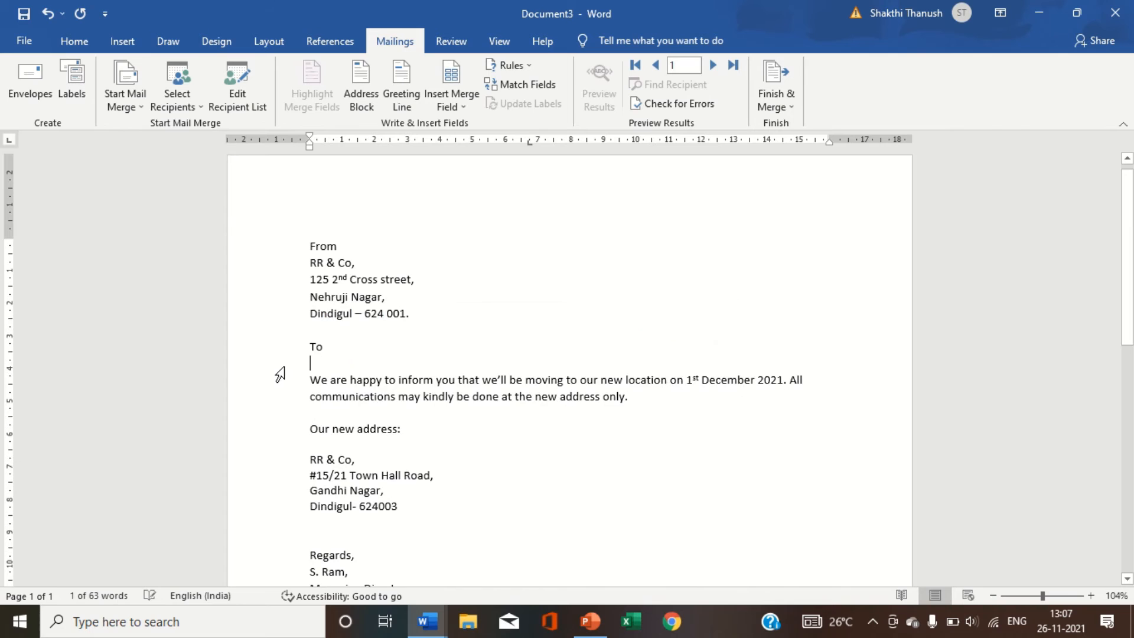
# Insert the Title and First_Name merge fields side by side on the line below "To", followed by a period.
pyautogui.click(454, 101)
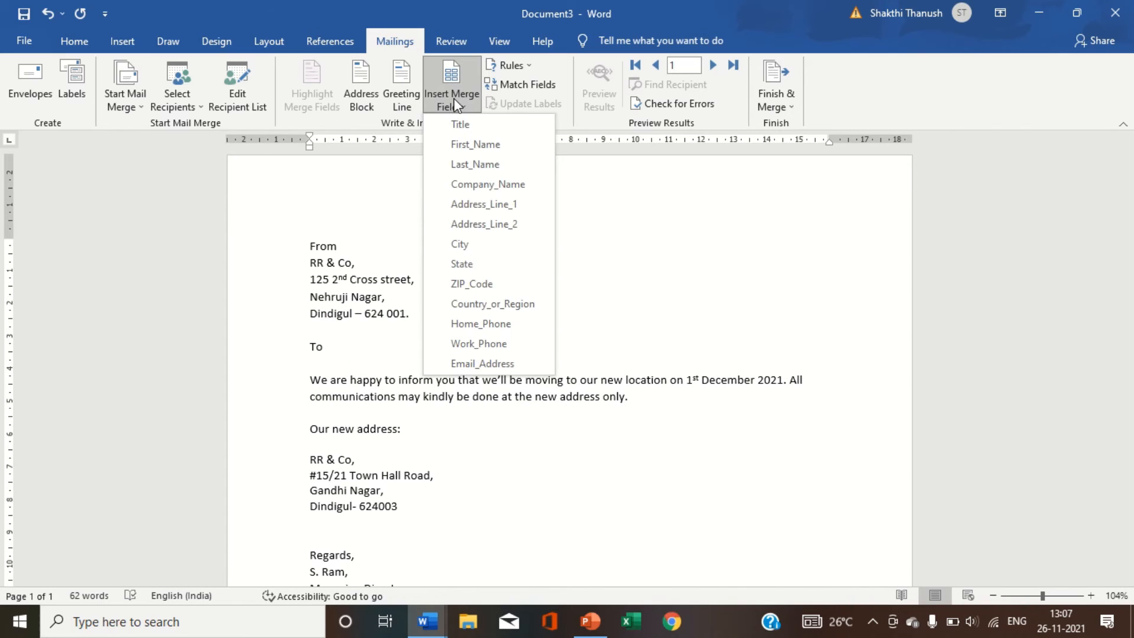
pyautogui.click(464, 126)
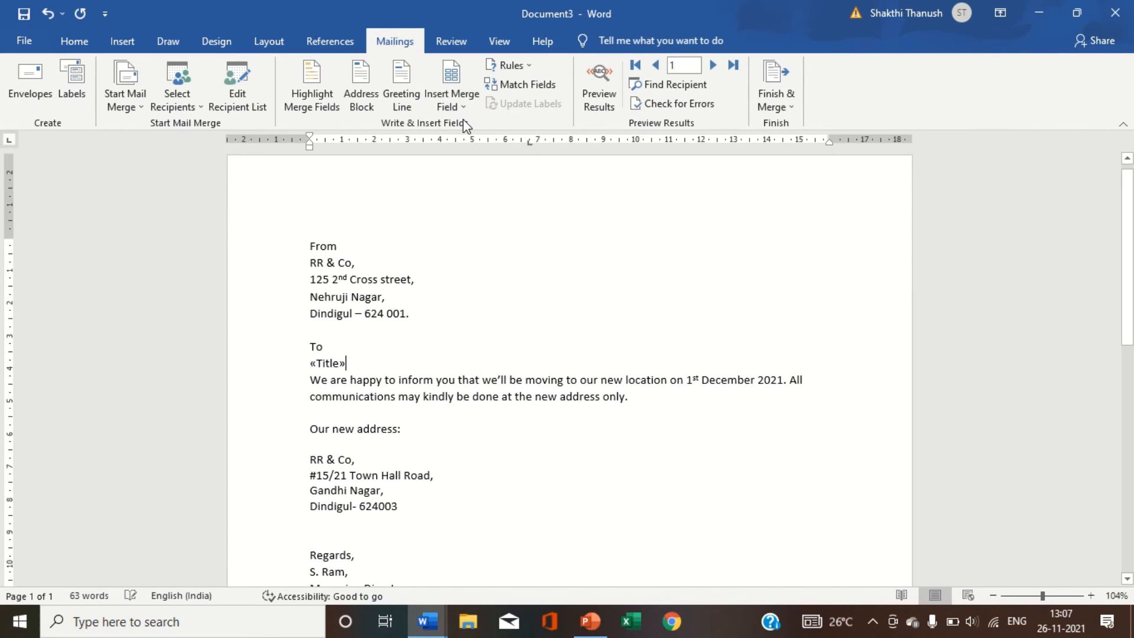
pyautogui.click(462, 103)
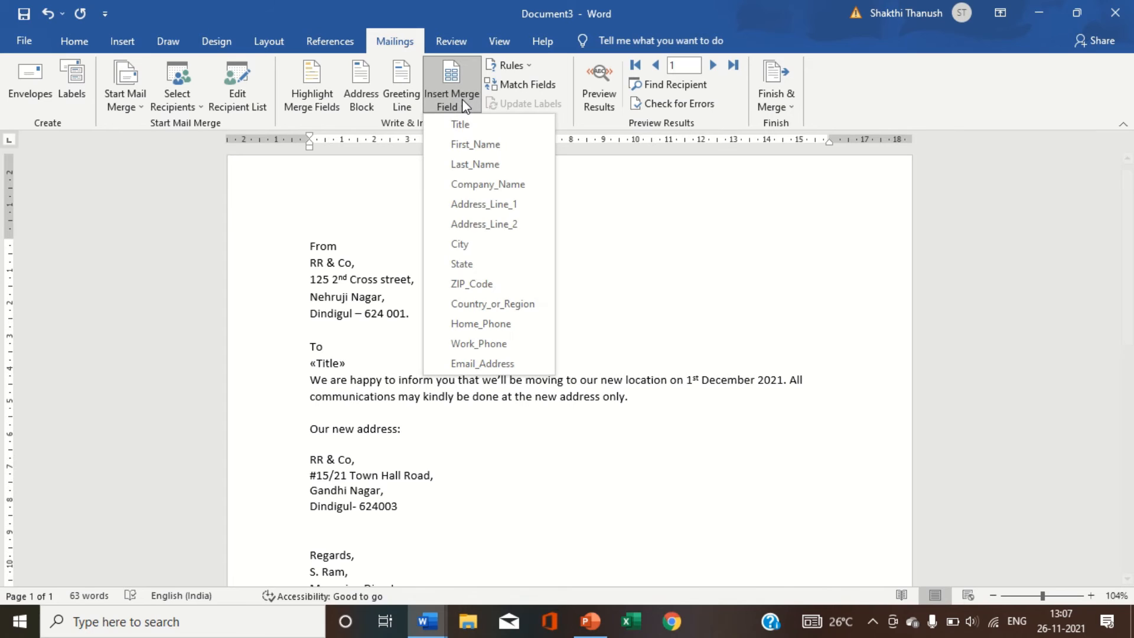
pyautogui.click(468, 140)
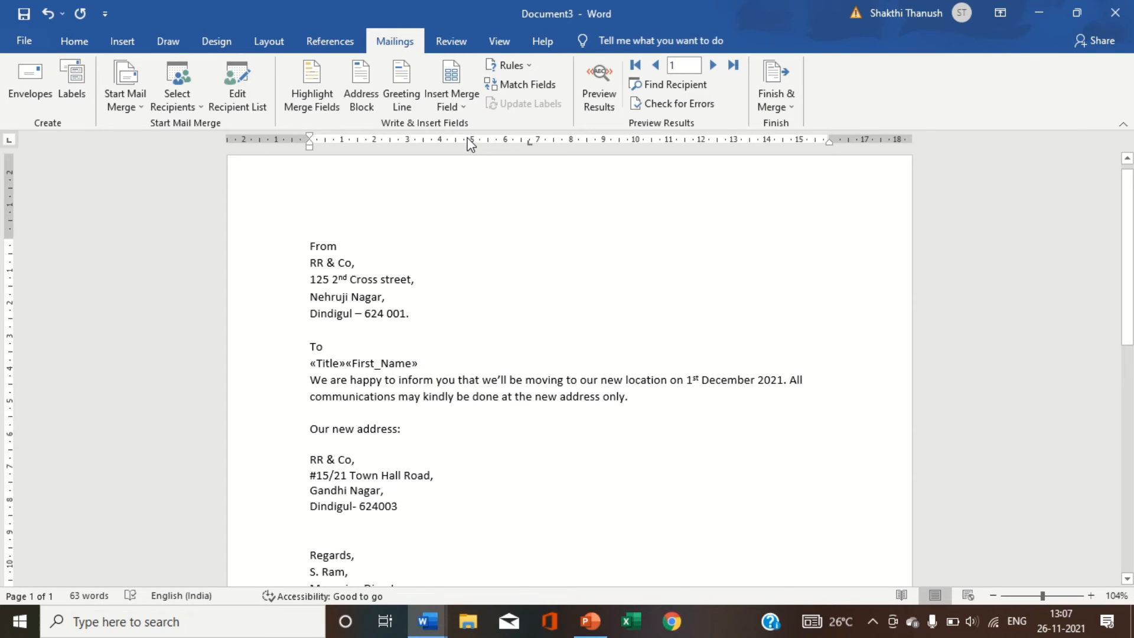
pyautogui.write('.')
pyautogui.press('BackSpace')
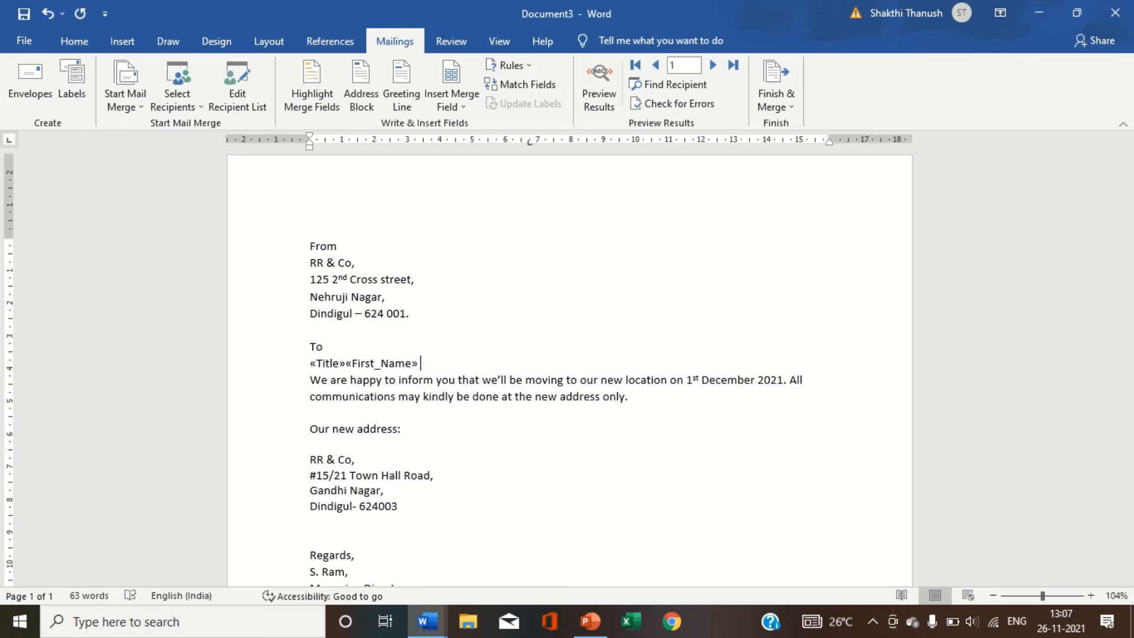
pyautogui.write('.')
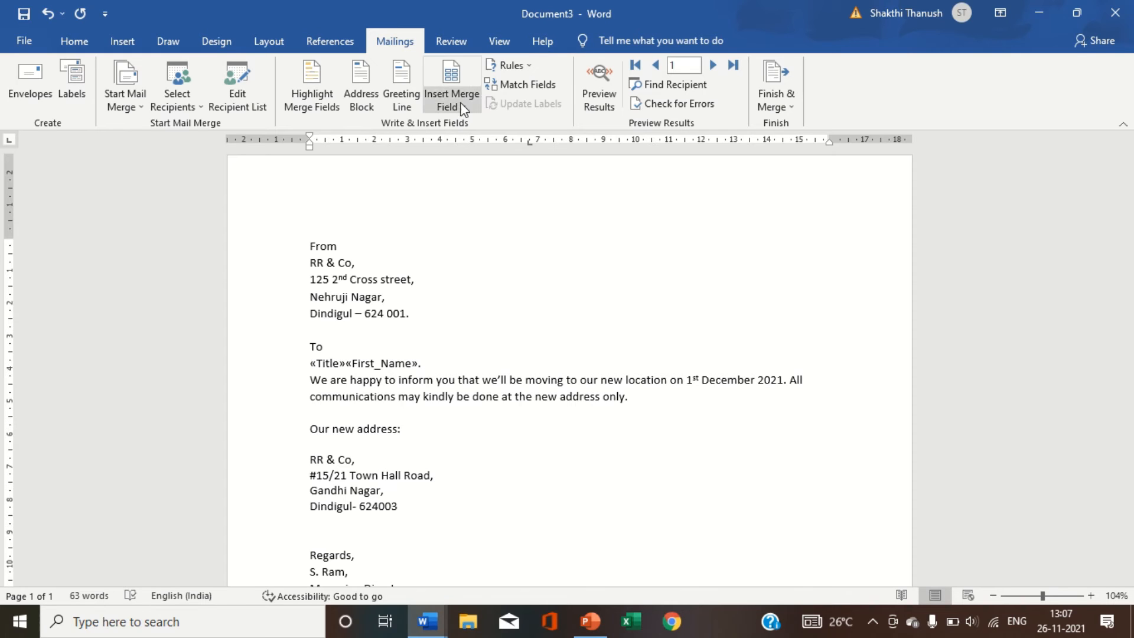
# Insert the Last_Name merge field after the period on the name line, add a comma and start a new line.
pyautogui.click(467, 92)
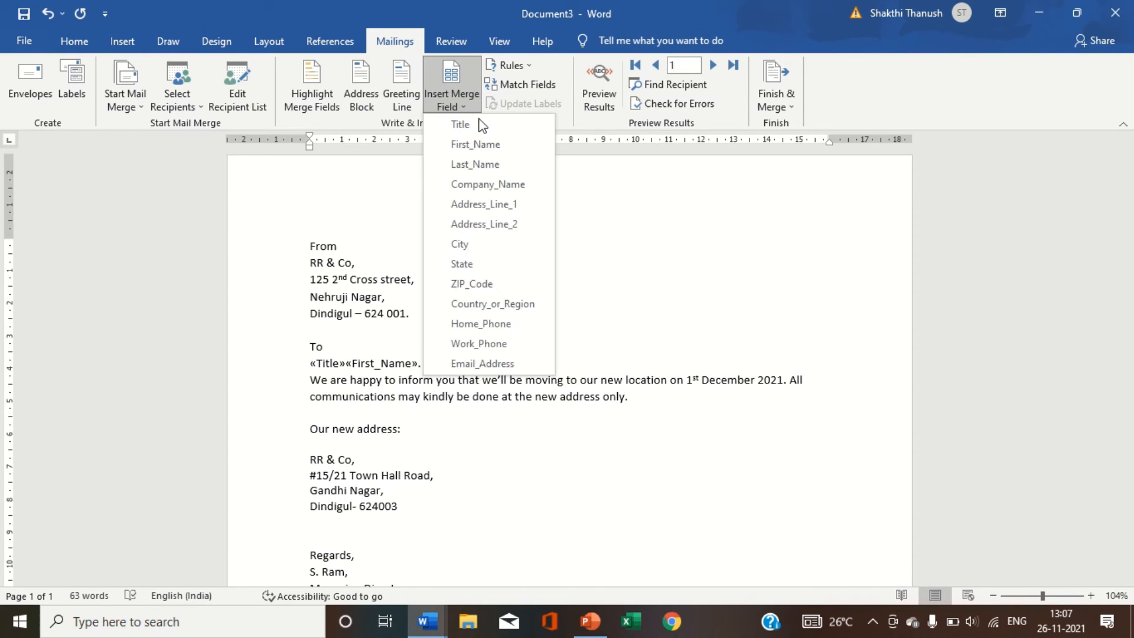
pyautogui.click(488, 158)
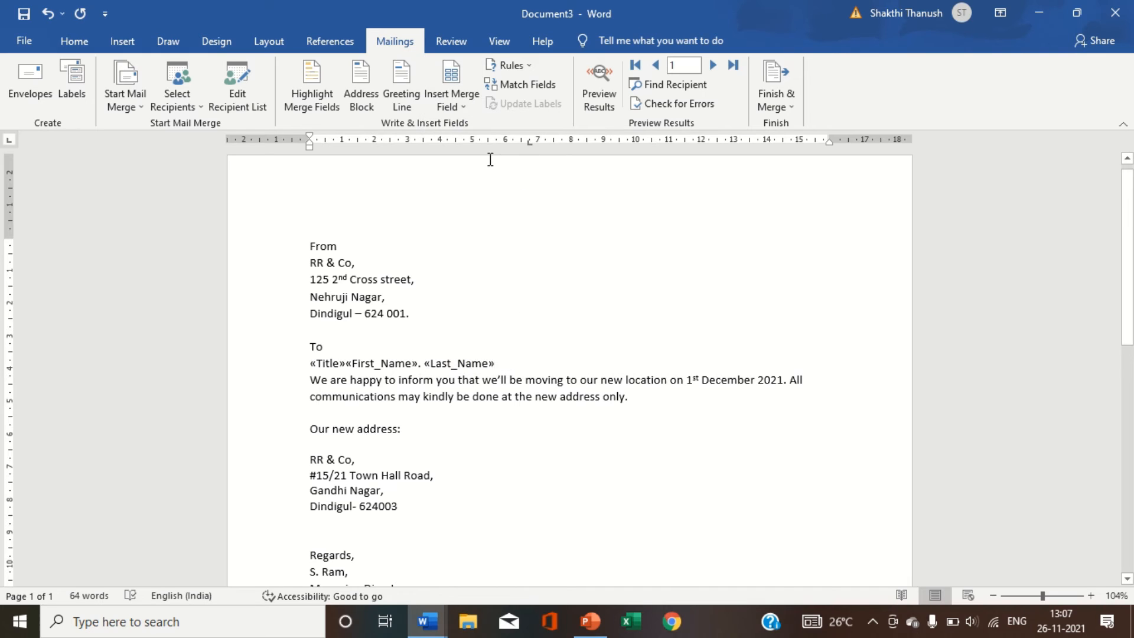
pyautogui.write(',')
pyautogui.press('Return')
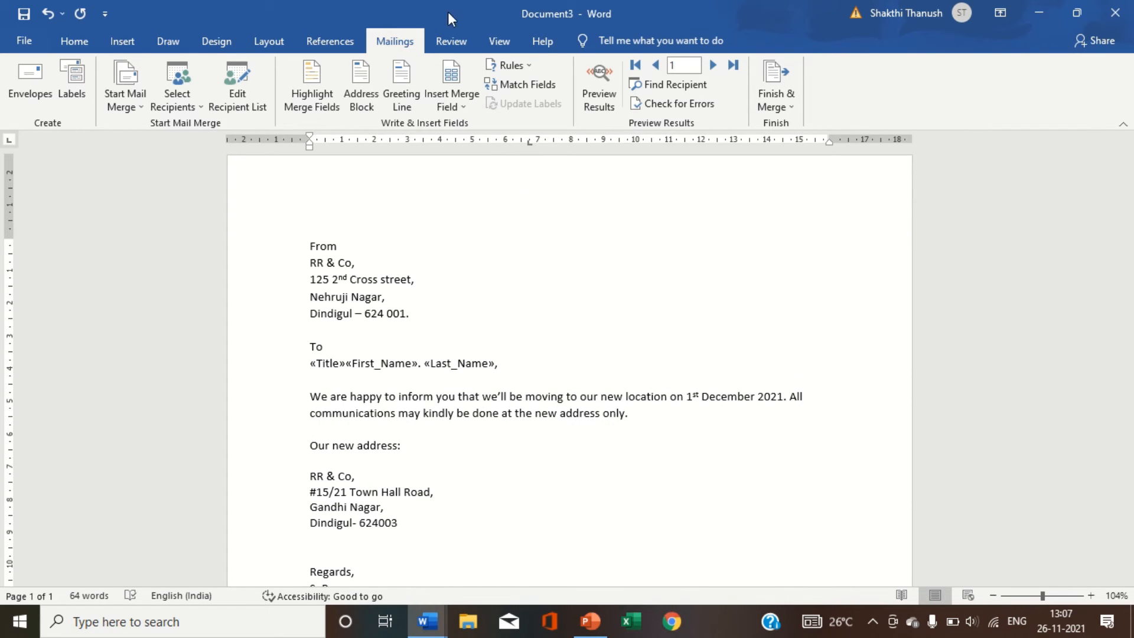
# Insert the Address Line 1, Address Line 2 and City database fields on the line below the name fields.
pyautogui.click(451, 74)
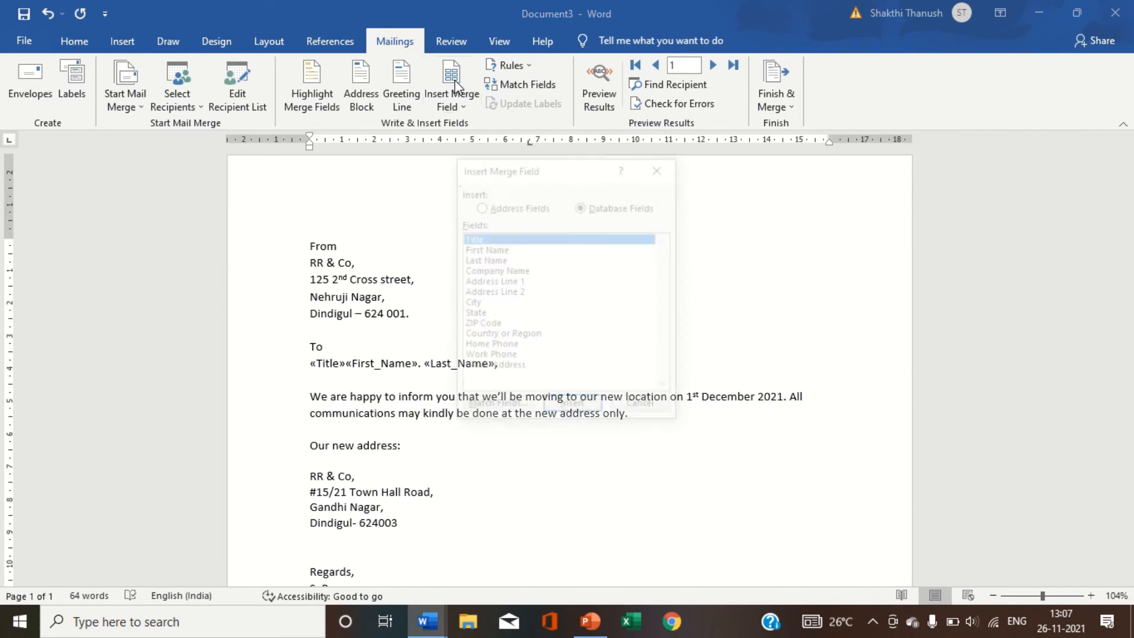
pyautogui.click(500, 274)
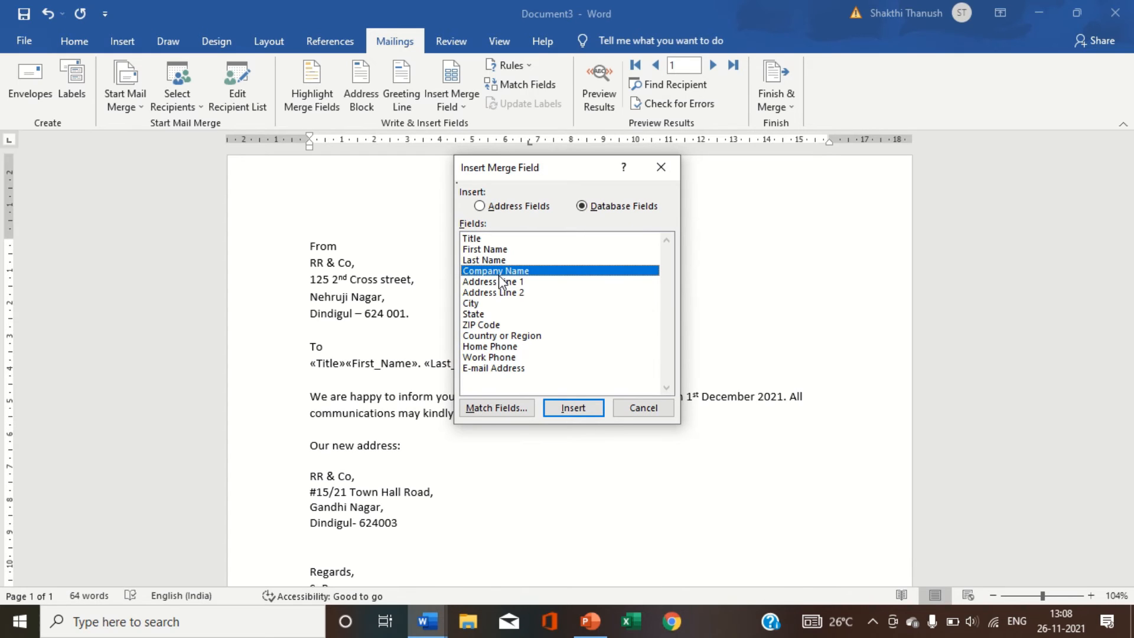
pyautogui.click(502, 283)
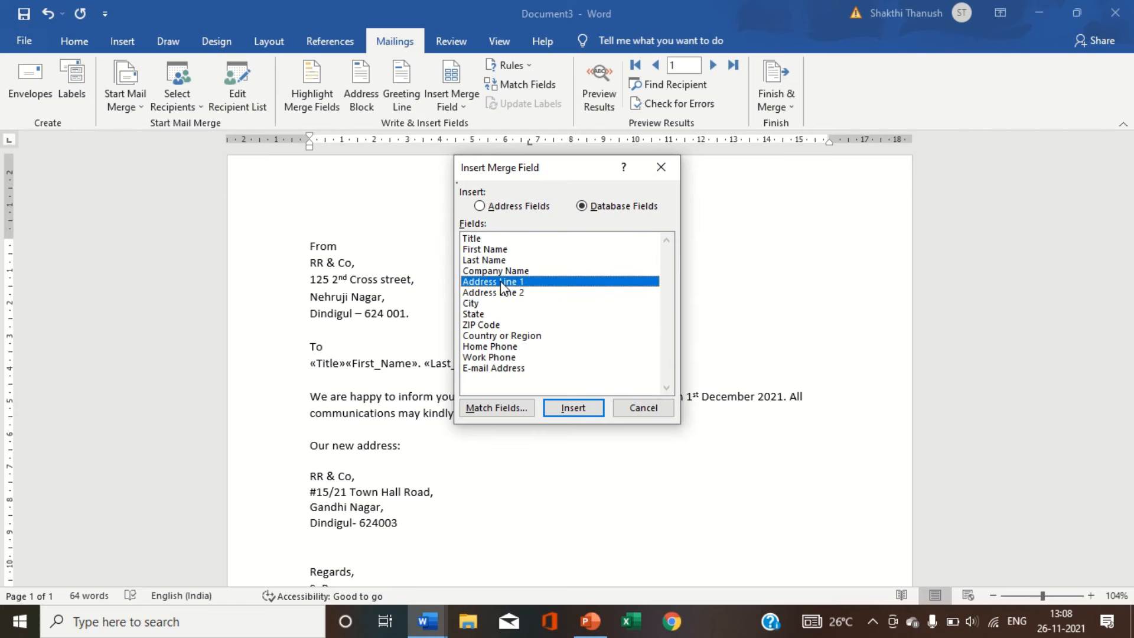
pyautogui.click(564, 409)
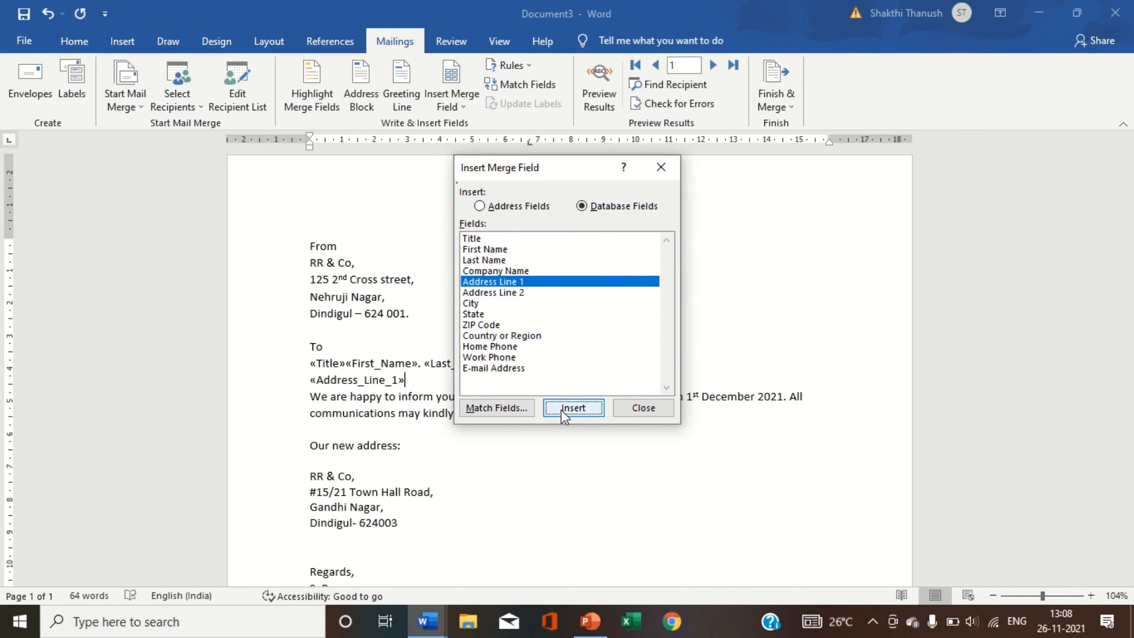
pyautogui.click(515, 302)
pyautogui.click(515, 293)
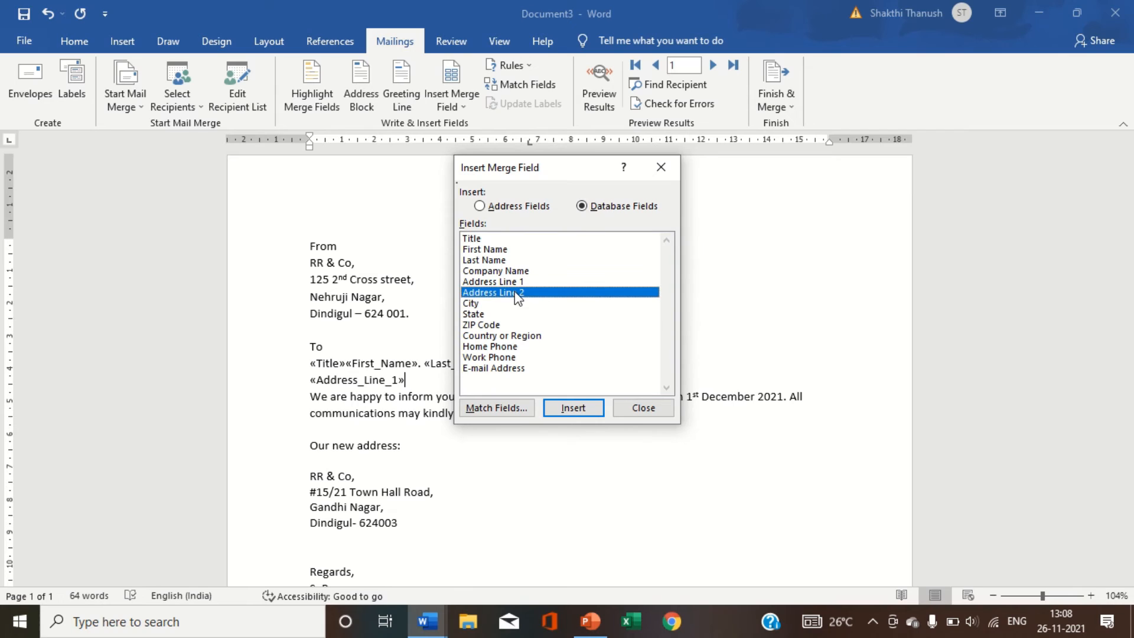
pyautogui.click(573, 407)
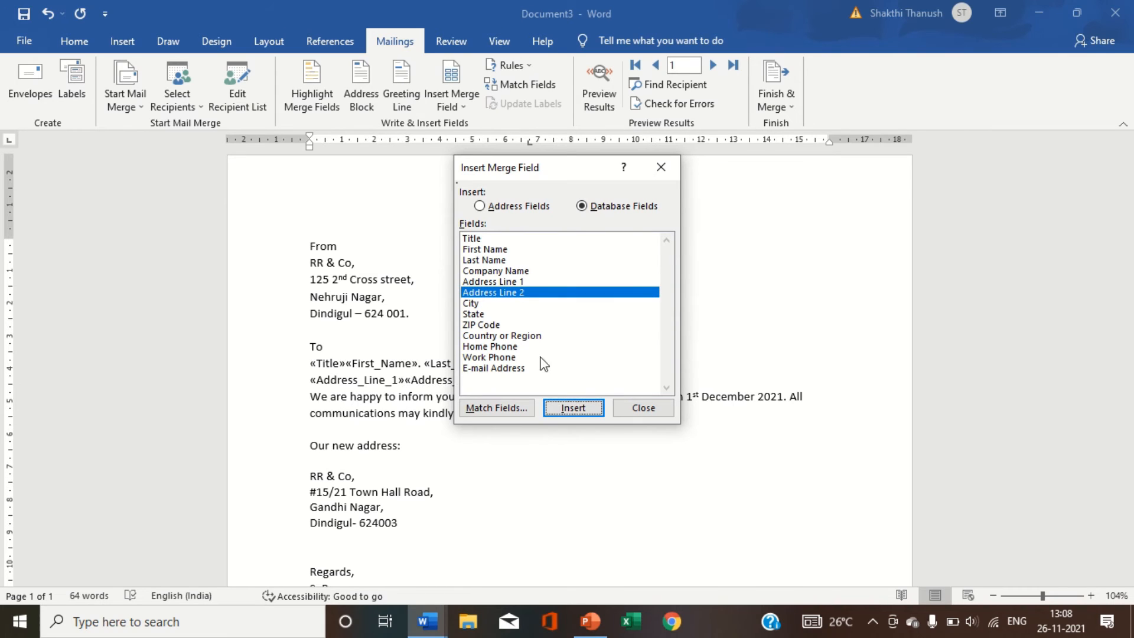
pyautogui.click(501, 302)
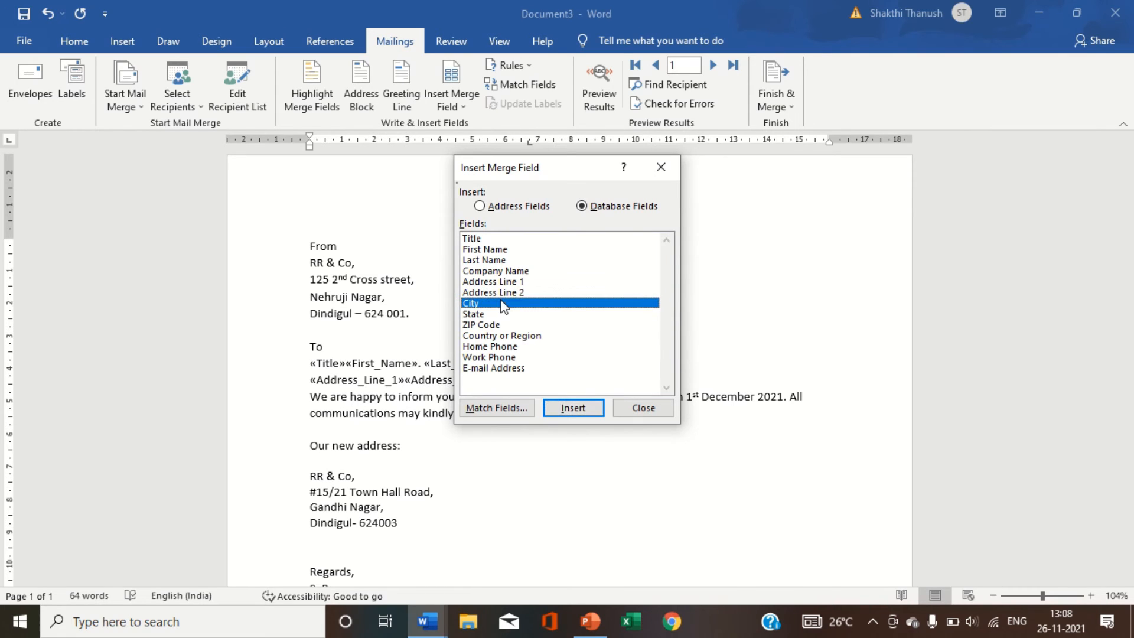
pyautogui.click(565, 415)
pyautogui.click(644, 408)
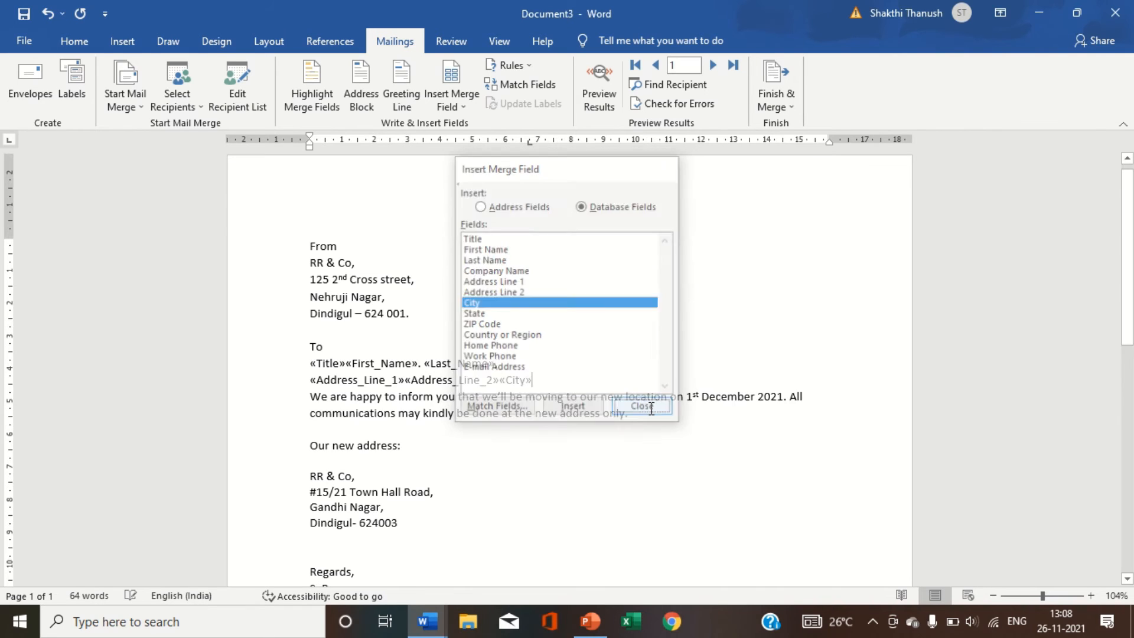
# Add a comma after the Address_Line_1 field and move the fields following it onto a new line.
pyautogui.click(408, 376)
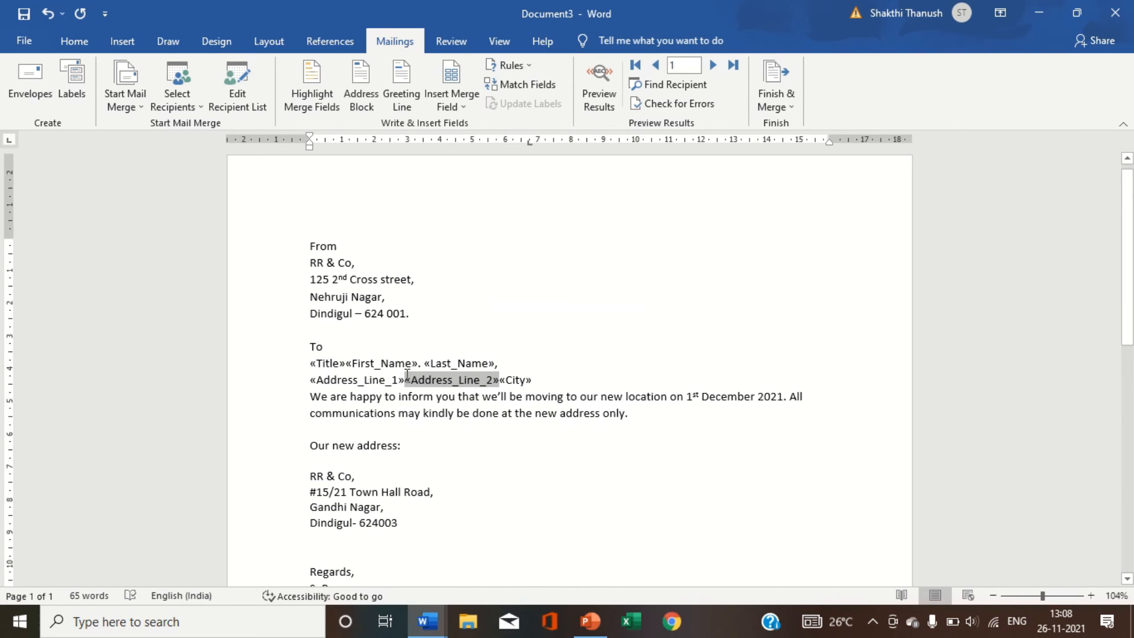
pyautogui.press('Left')
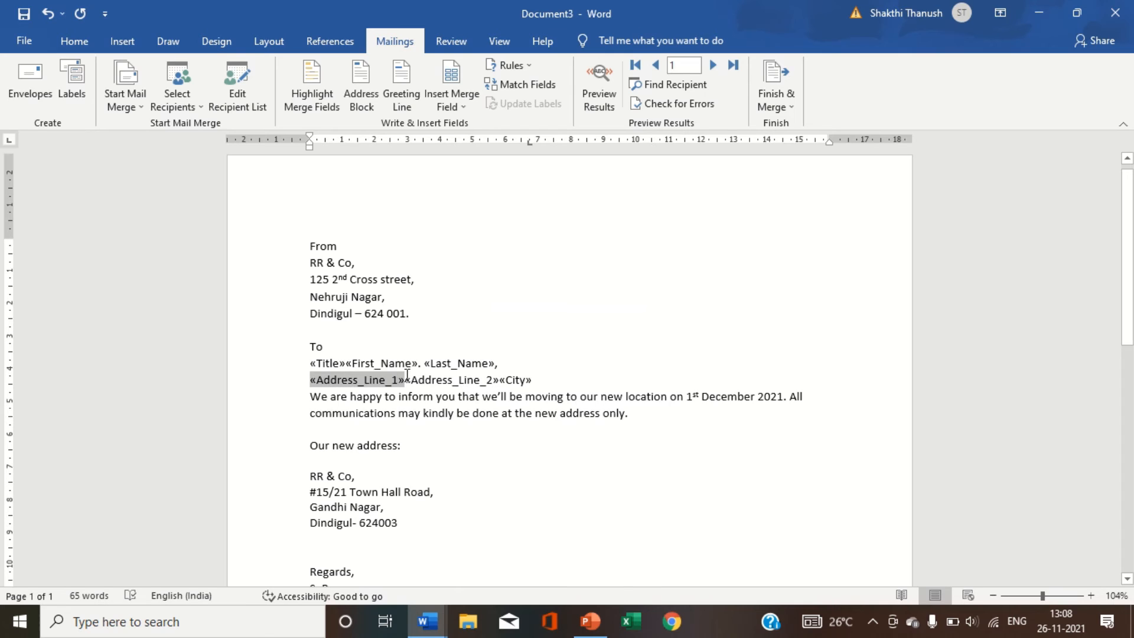
pyautogui.press('Right')
pyautogui.write(',')
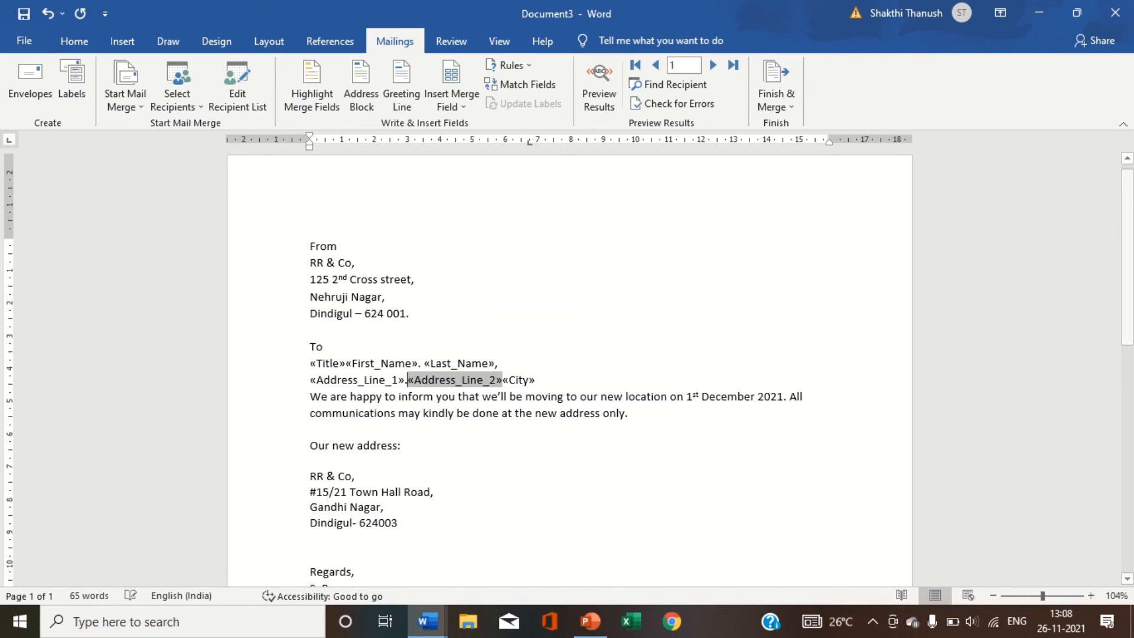
pyautogui.press('BackSpace')
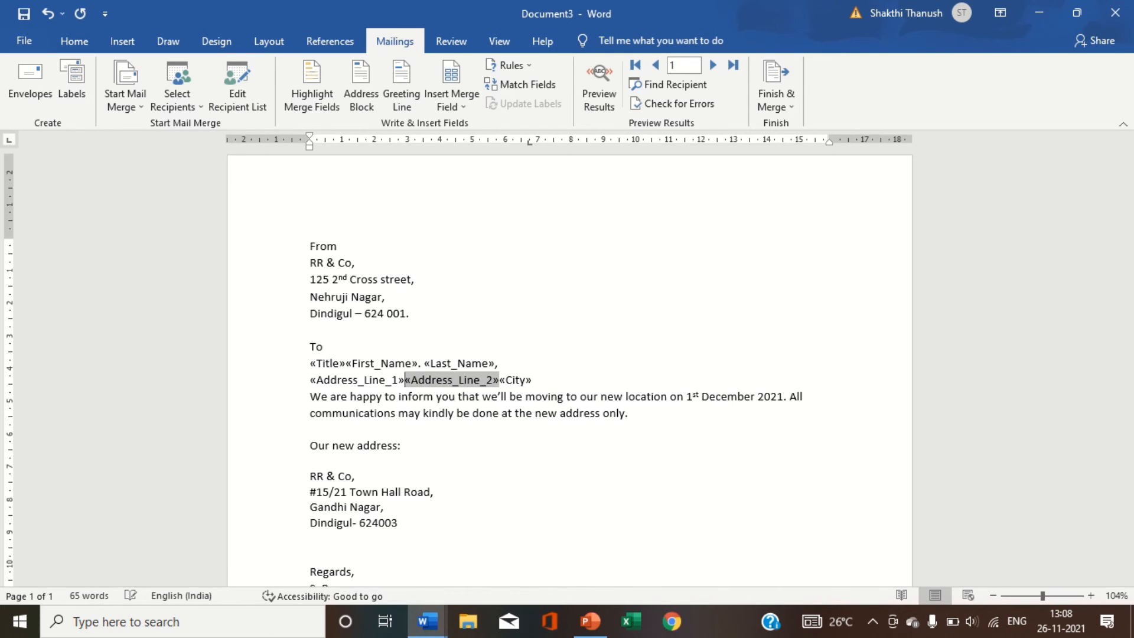
pyautogui.write(',')
pyautogui.press('Return')
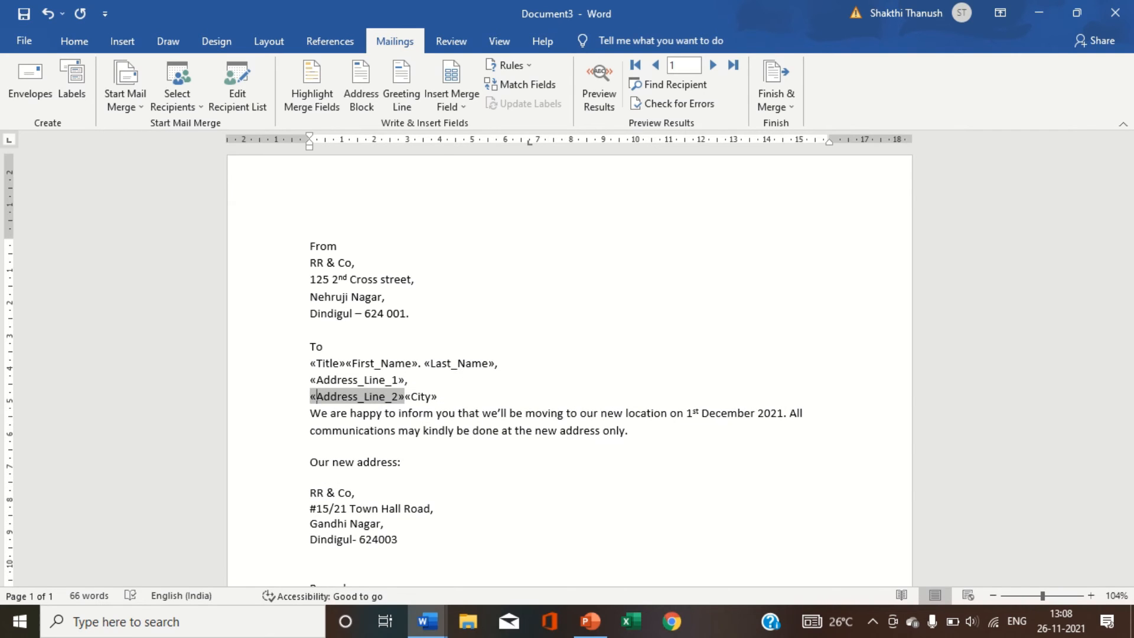
# Add a comma after Address_Line_2, put City on its own line ending with a period, and leave blank lines below it.
pyautogui.click(406, 397)
pyautogui.write(',')
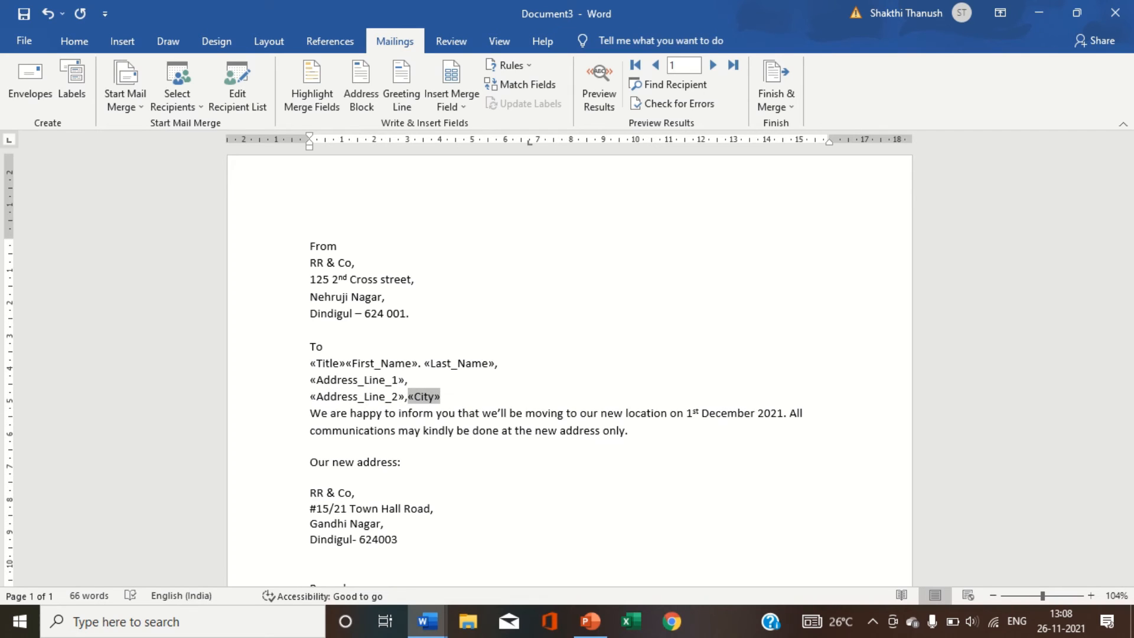
pyautogui.press('Return')
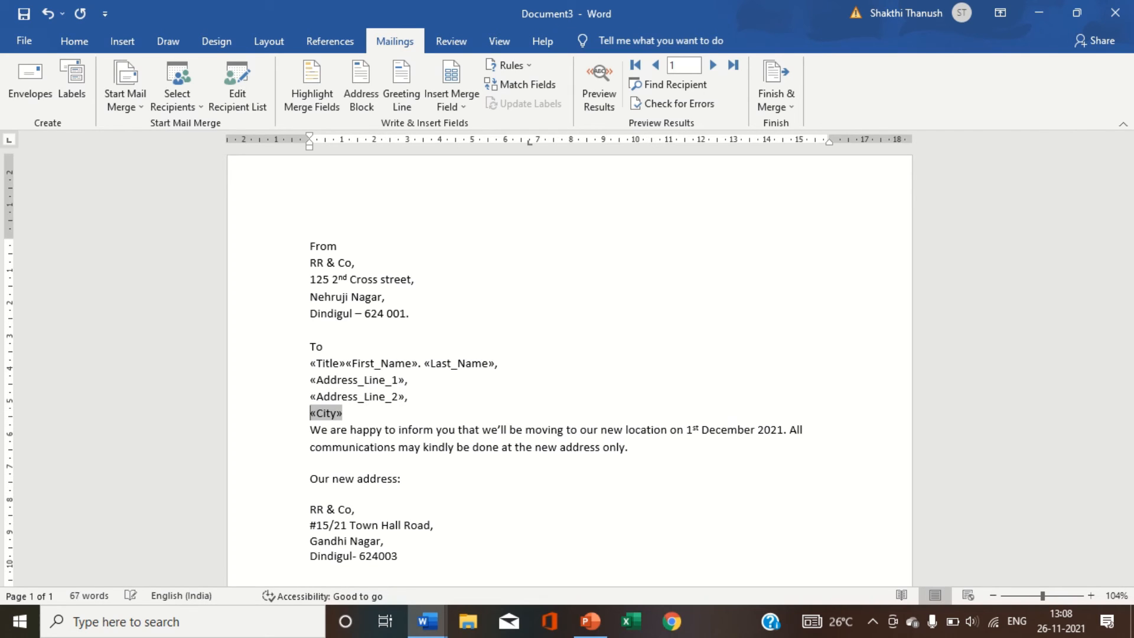
pyautogui.click(364, 412)
pyautogui.write('.')
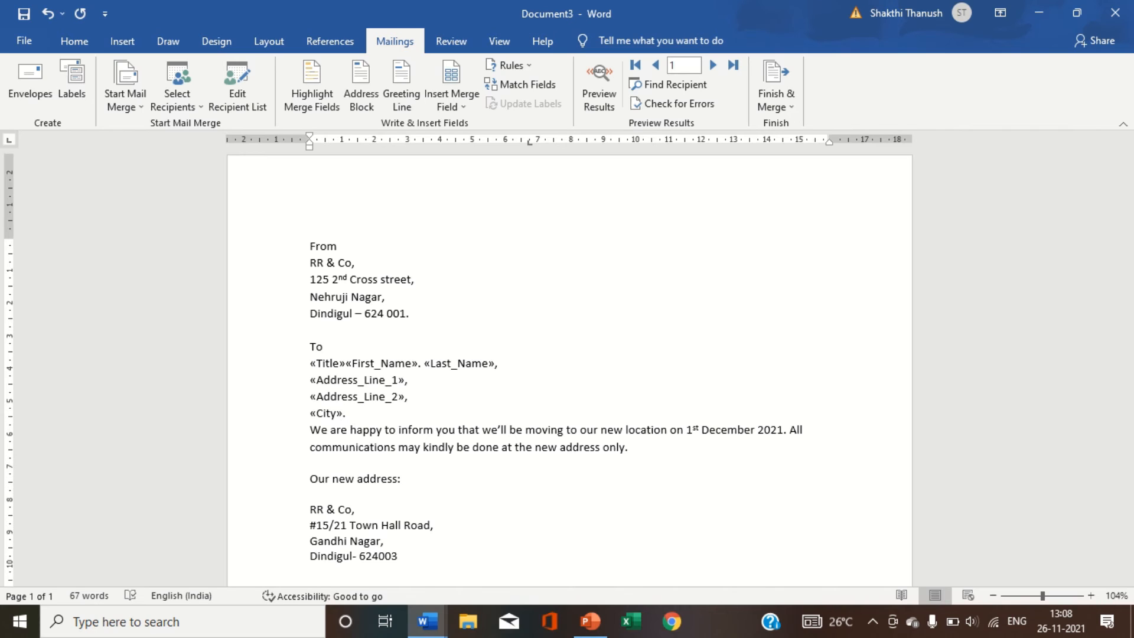
pyautogui.press('Return')
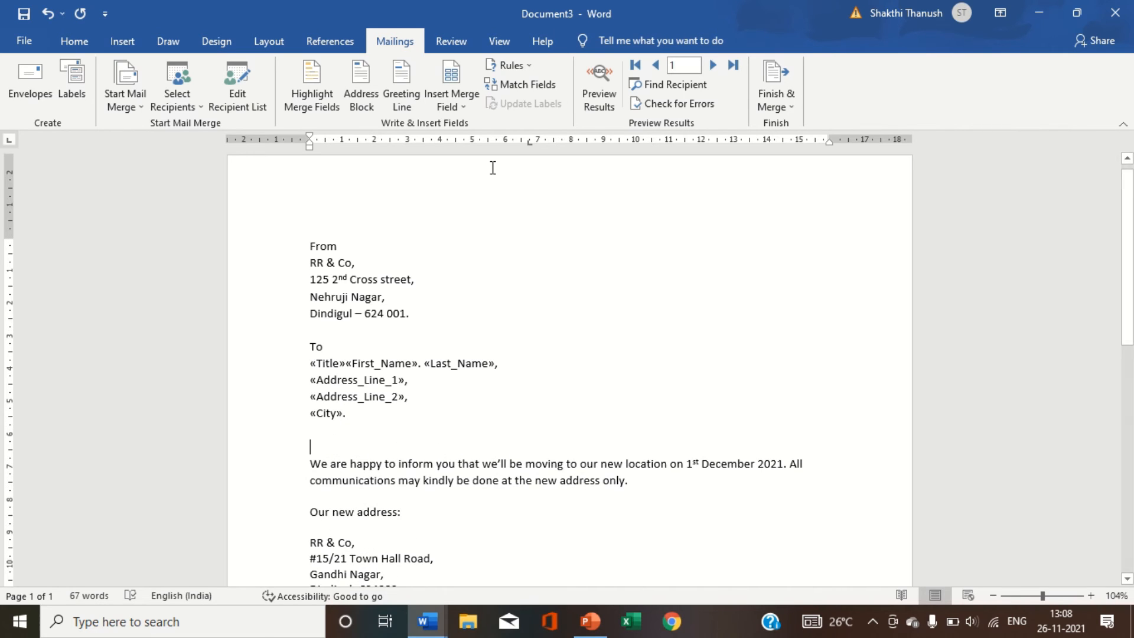
# Preview the recipient address in the merge results, turn the preview off and look over the rest of the letter.
pyautogui.click(594, 86)
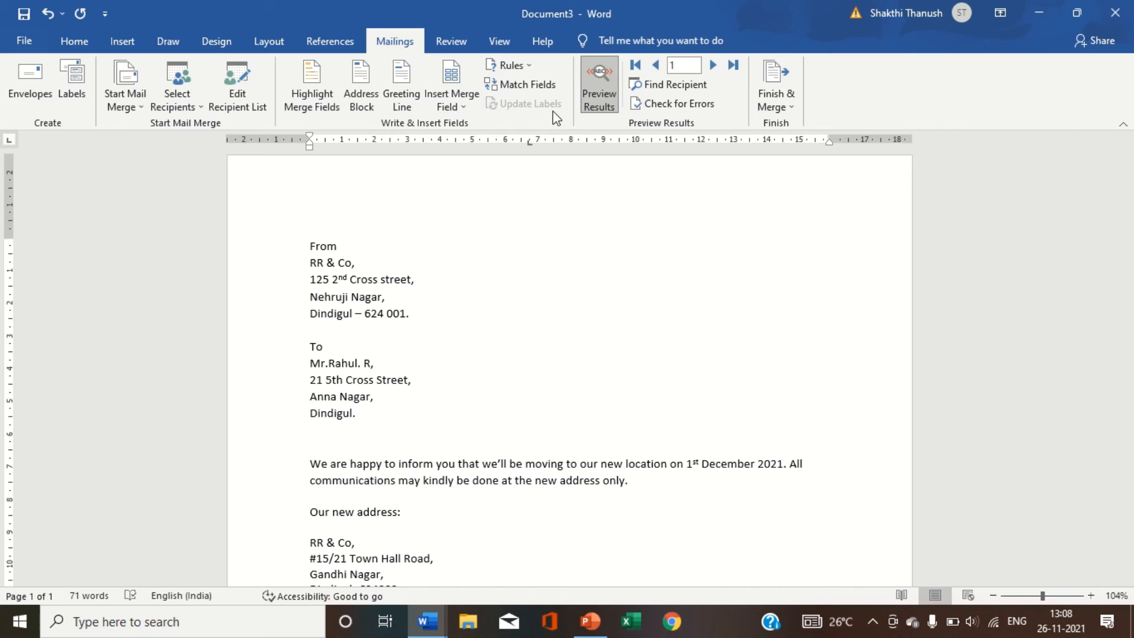
pyautogui.click(596, 102)
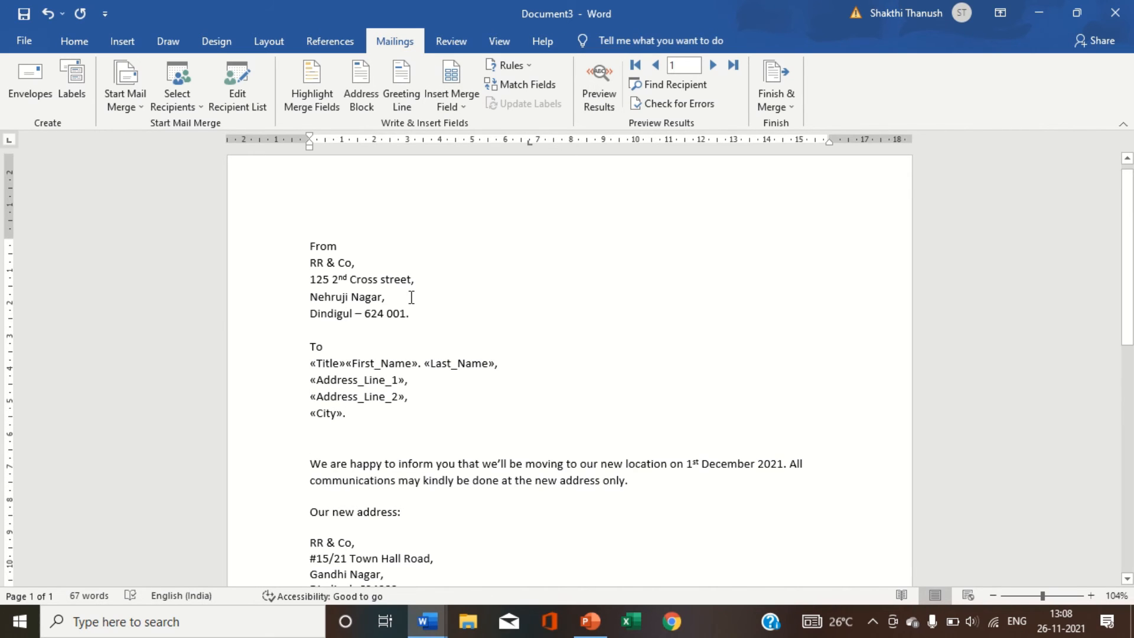
pyautogui.scroll(-3, 405, 450)
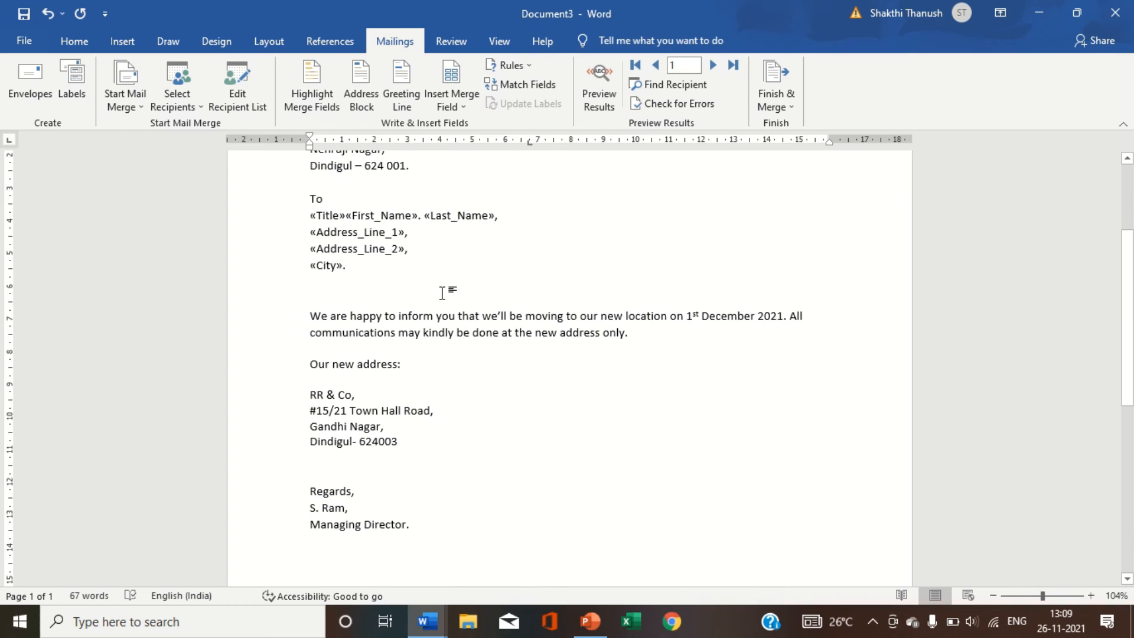
# Insert a greeting line above the letter's body with "Dear", the "Josh Randall Jr." name format and a comma.
pyautogui.click(408, 104)
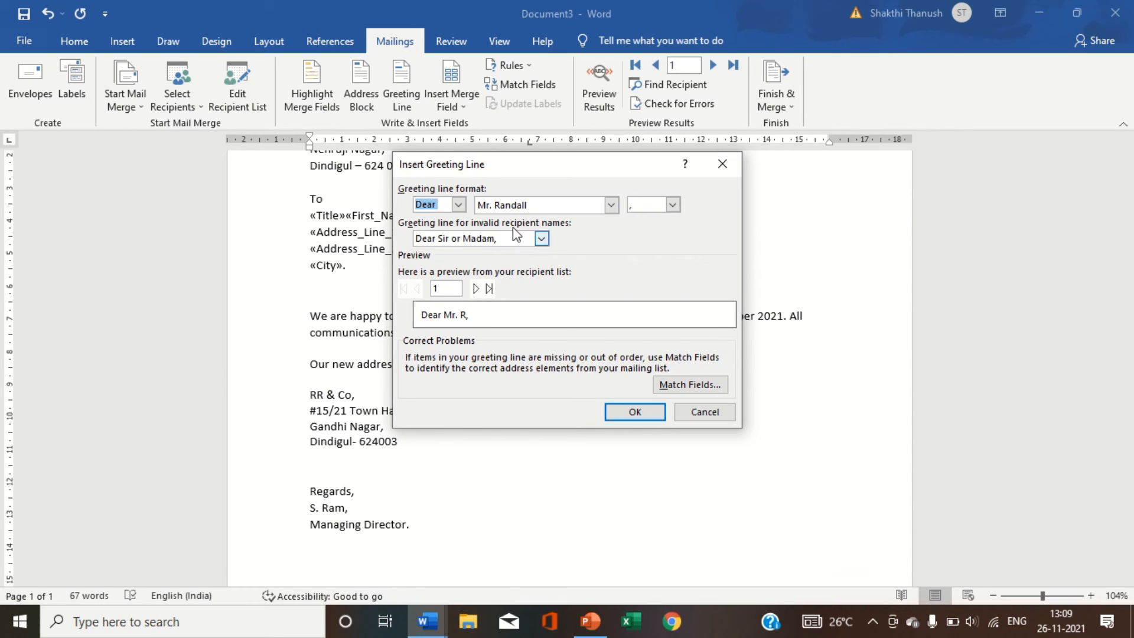
pyautogui.click(461, 207)
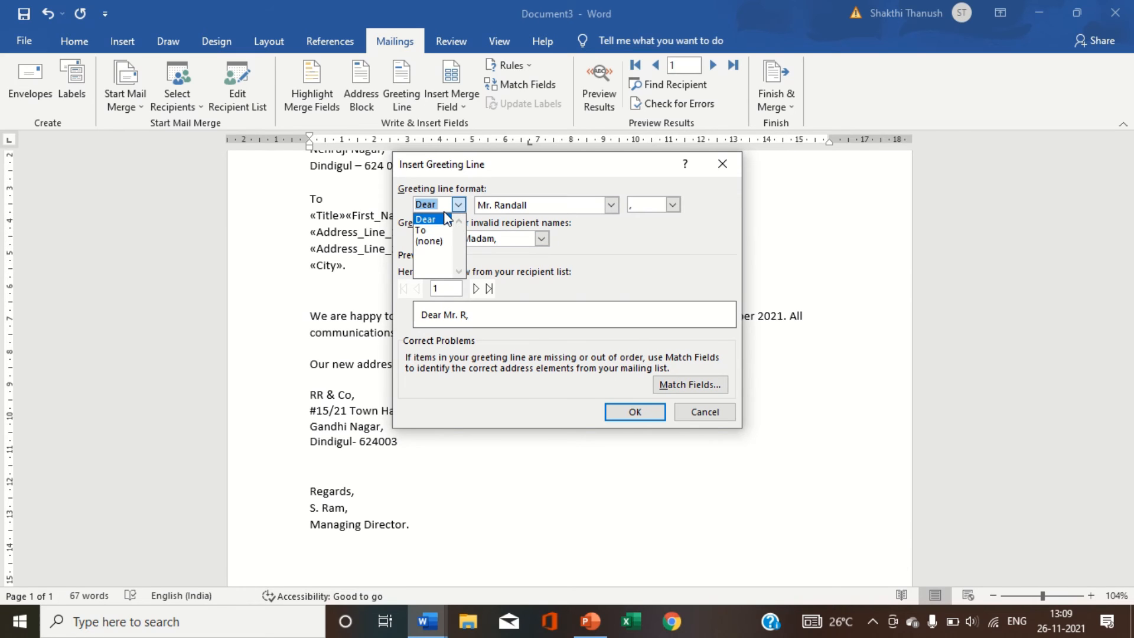
pyautogui.click(534, 339)
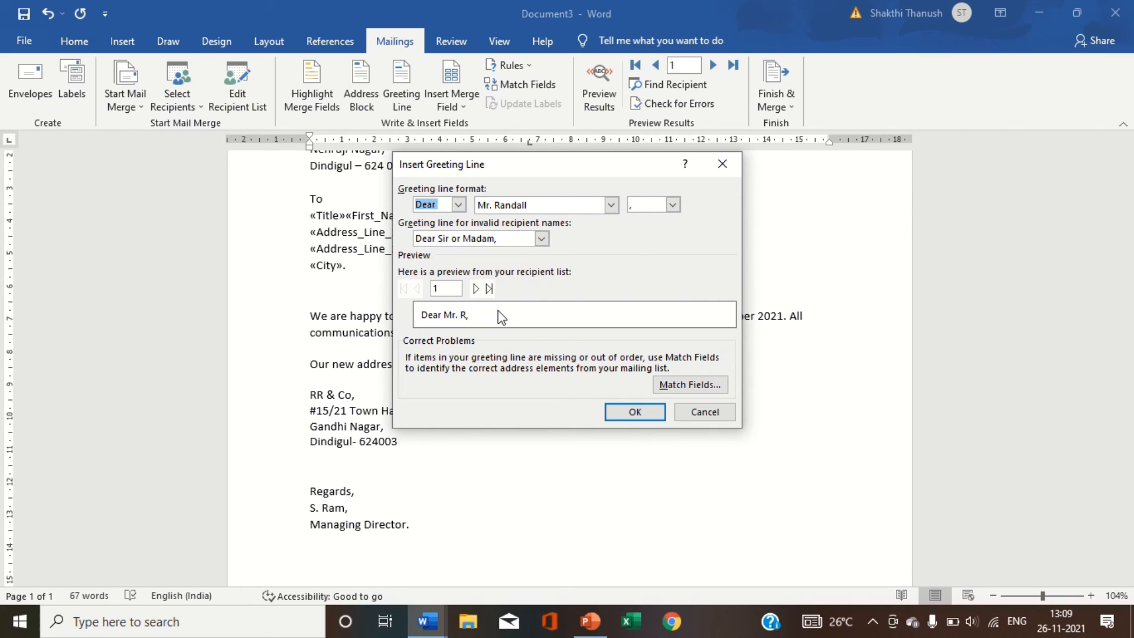
pyautogui.click(458, 204)
pyautogui.click(458, 205)
pyautogui.click(614, 206)
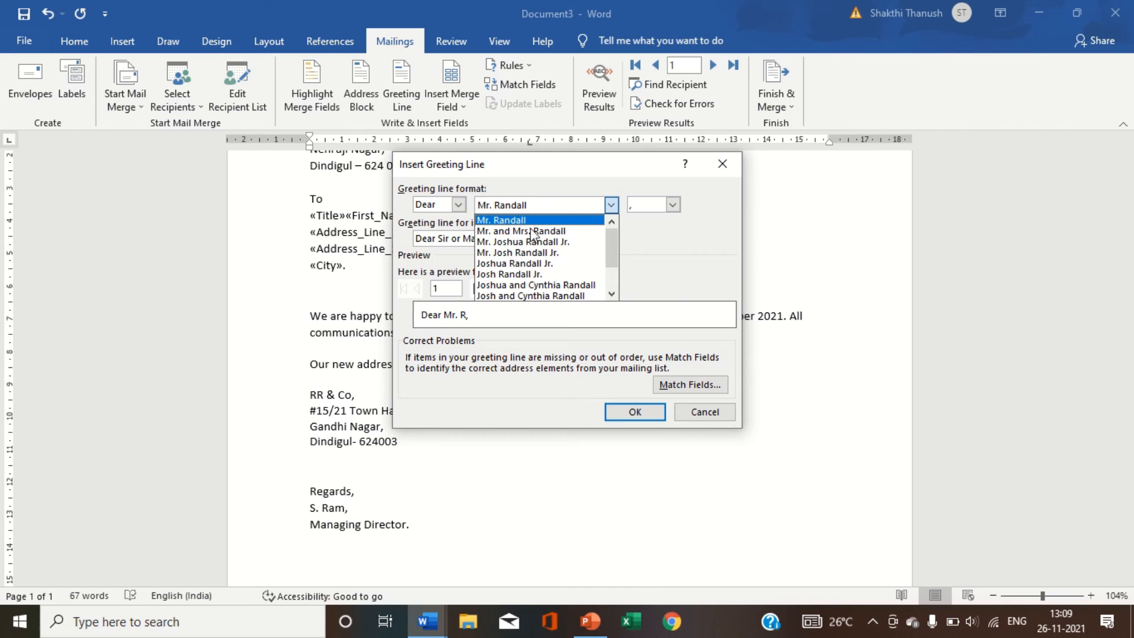
pyautogui.click(529, 275)
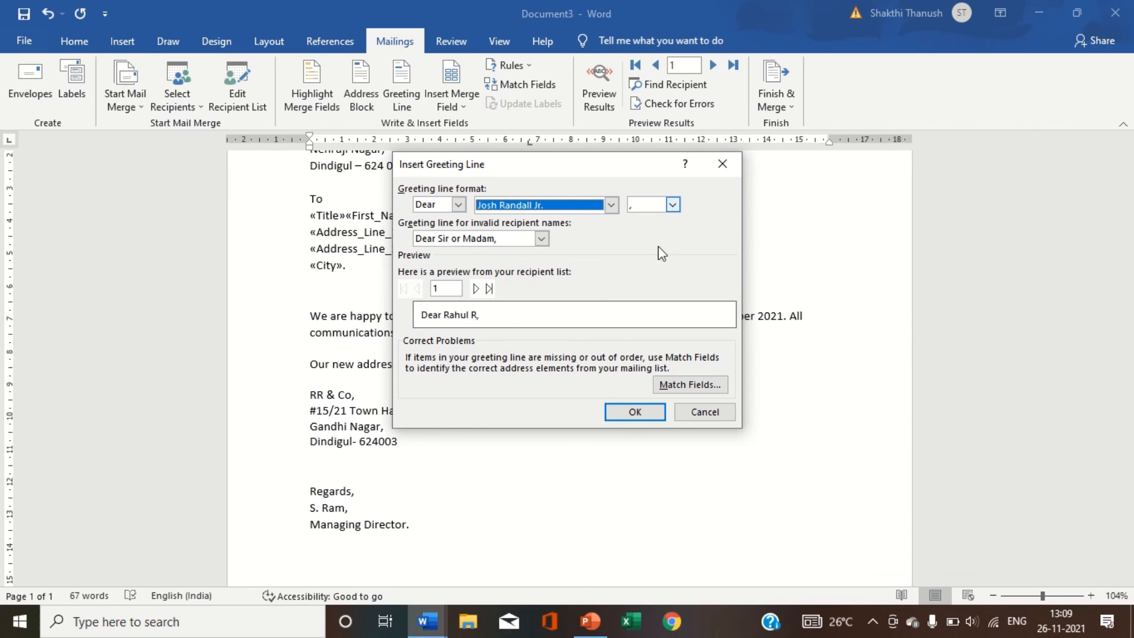
pyautogui.click(635, 412)
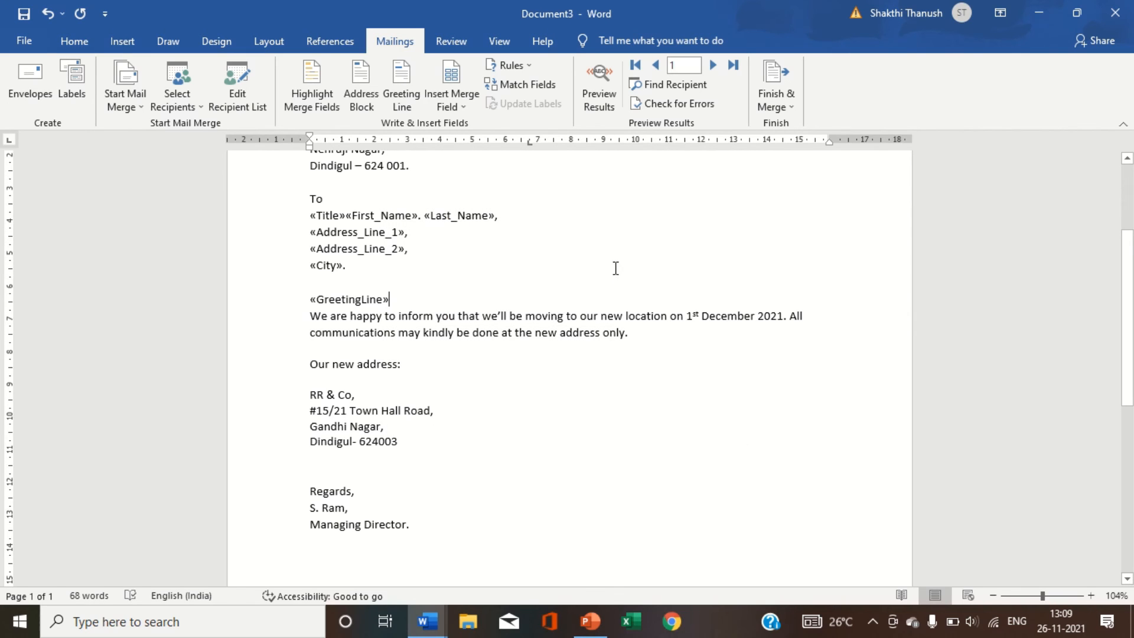
# Preview the merge results, read through the whole letter and view the choices for finishing the merge.
pyautogui.click(603, 91)
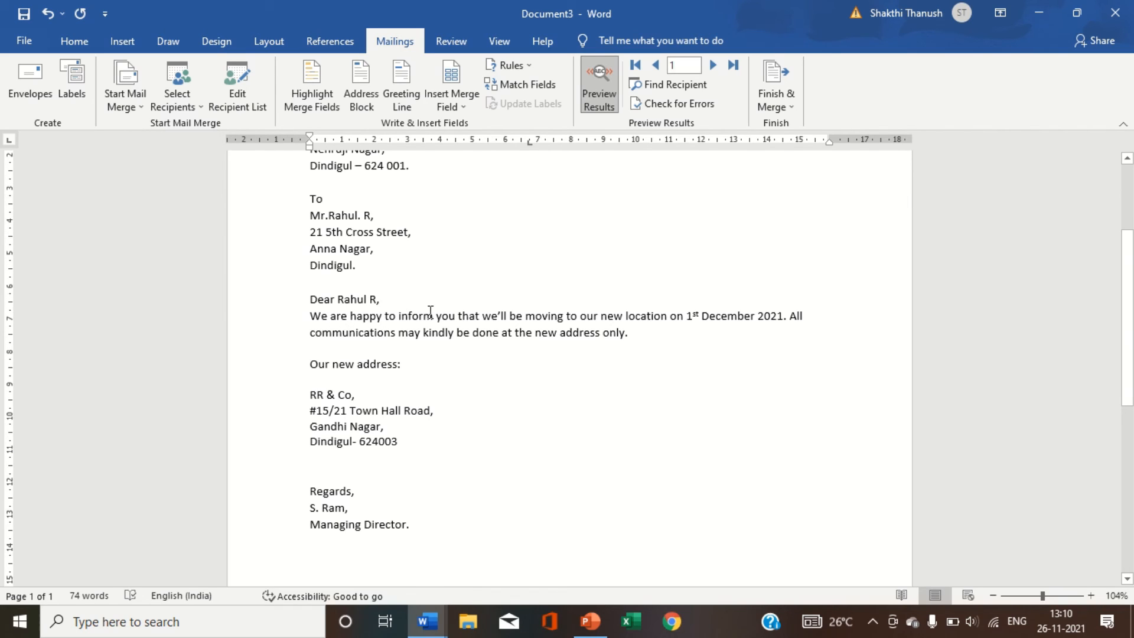
pyautogui.scroll(3, 454, 353)
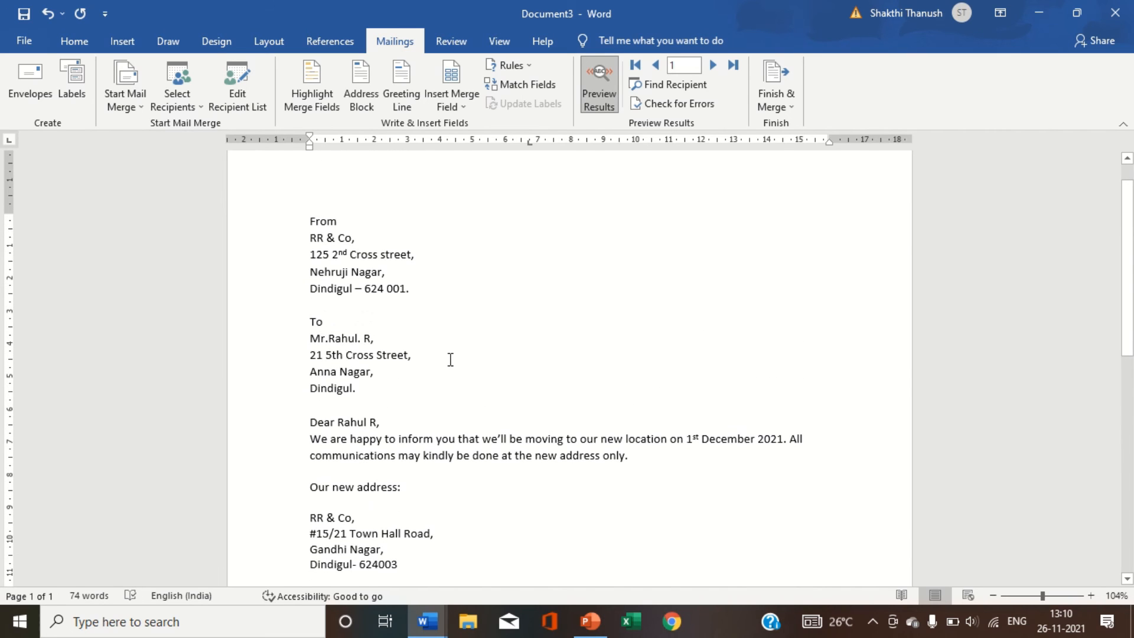
pyautogui.scroll(-7, 450, 359)
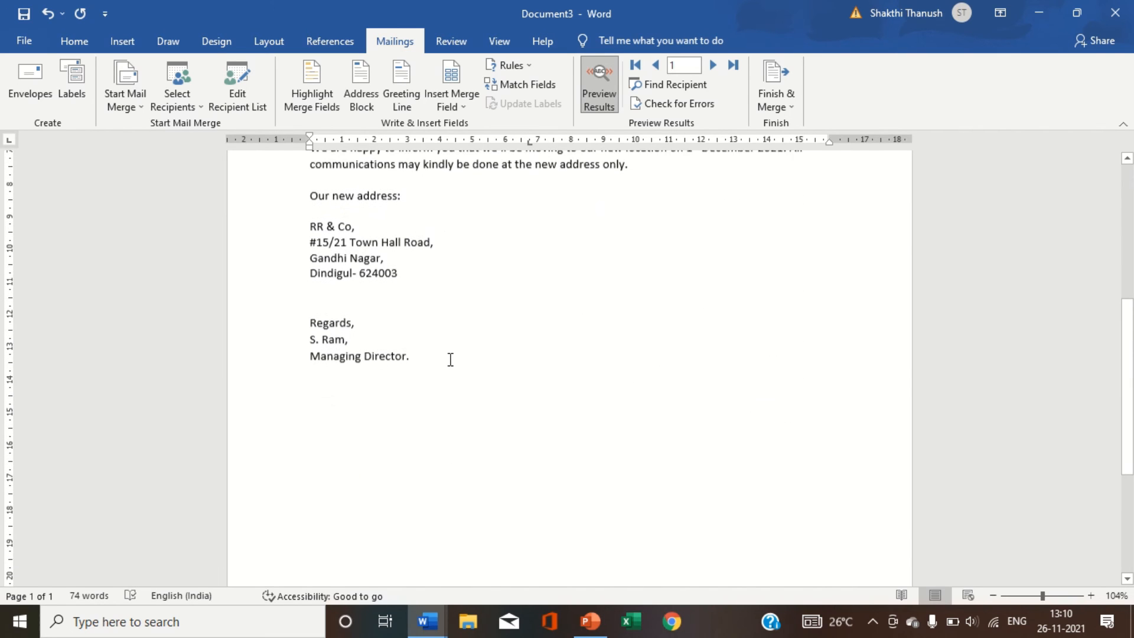
pyautogui.scroll(6, 450, 359)
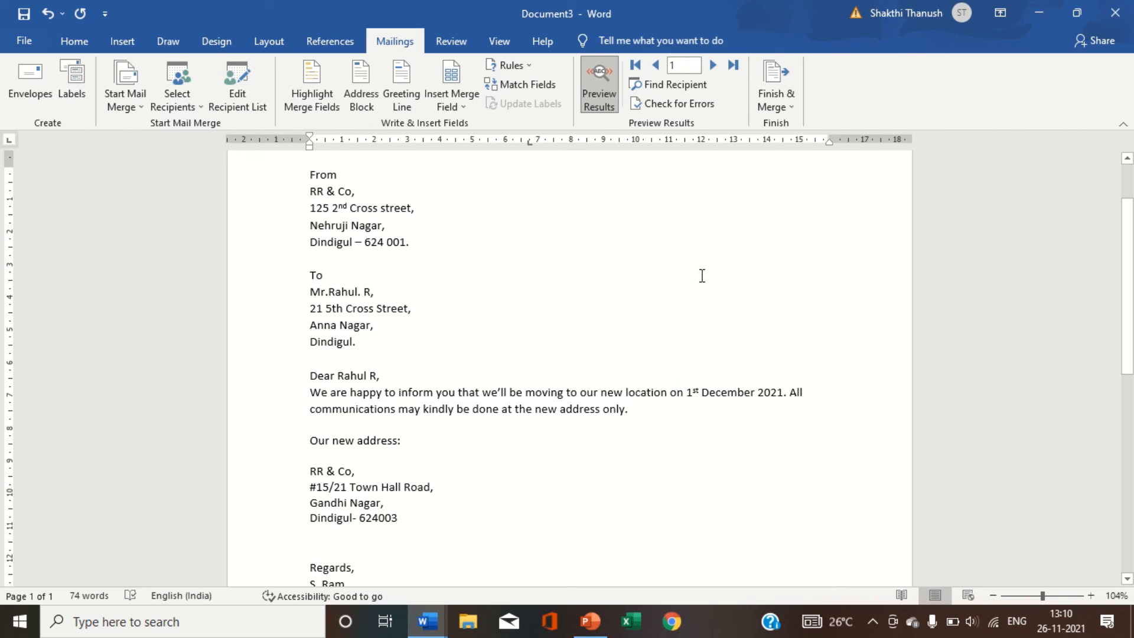
pyautogui.click(777, 106)
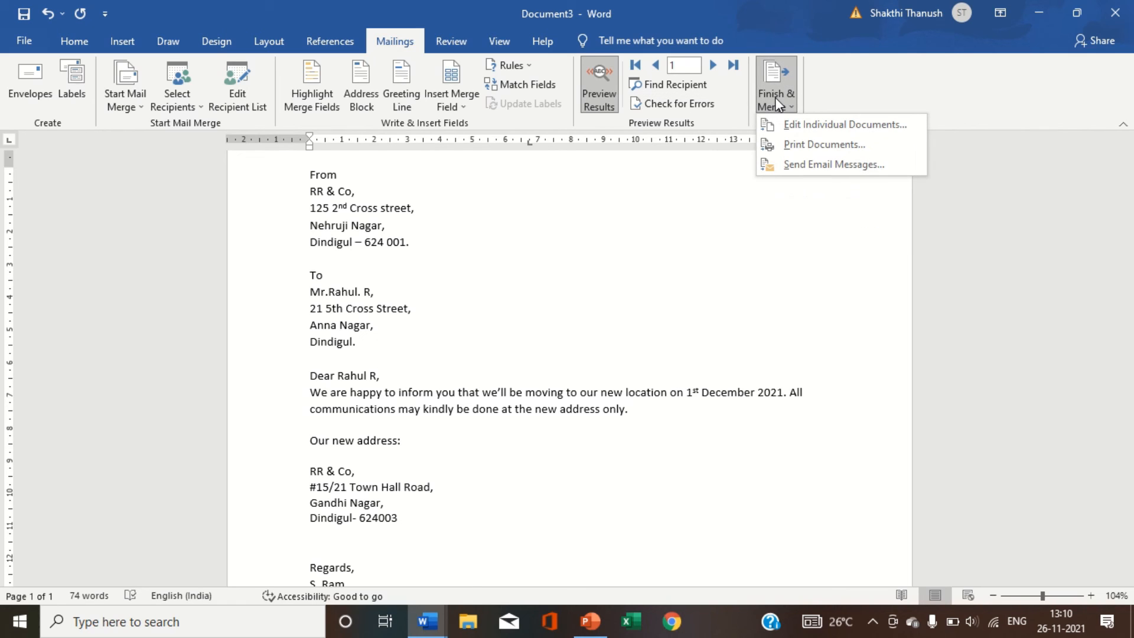
pyautogui.click(700, 167)
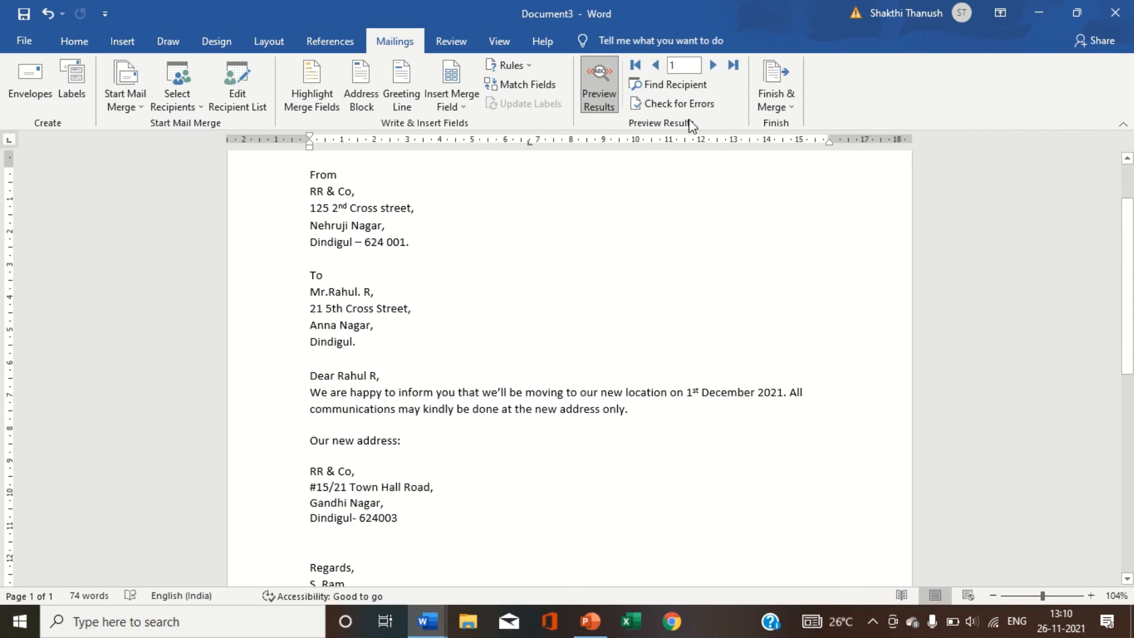
# Step through the merge preview from the first recipient's letter to the fourth recipient's letter.
pyautogui.click(720, 70)
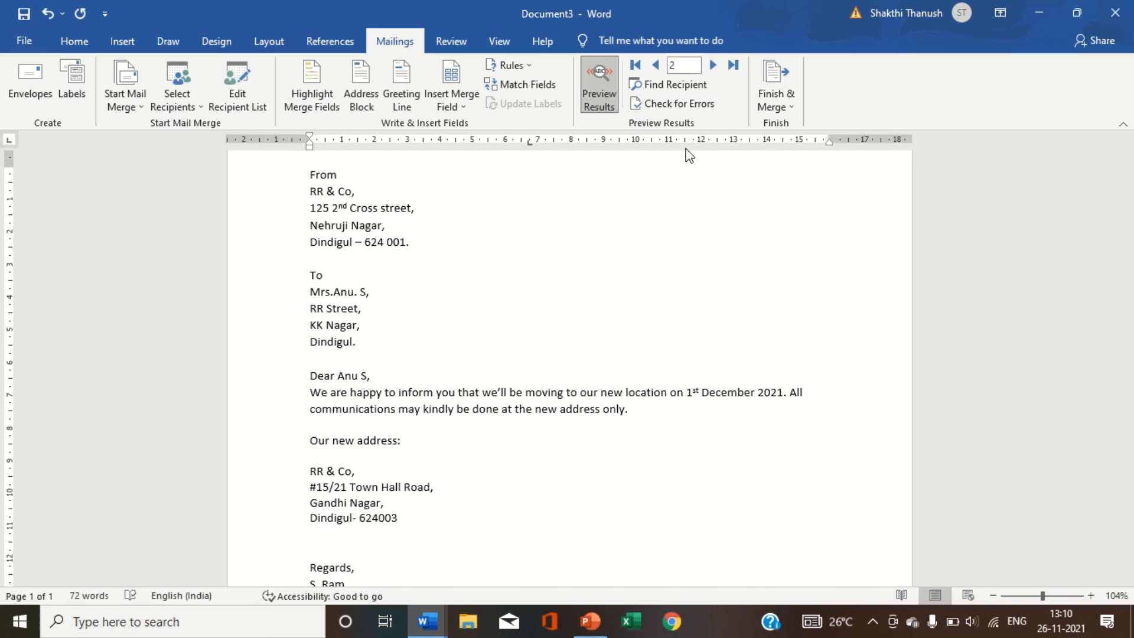
pyautogui.click(718, 66)
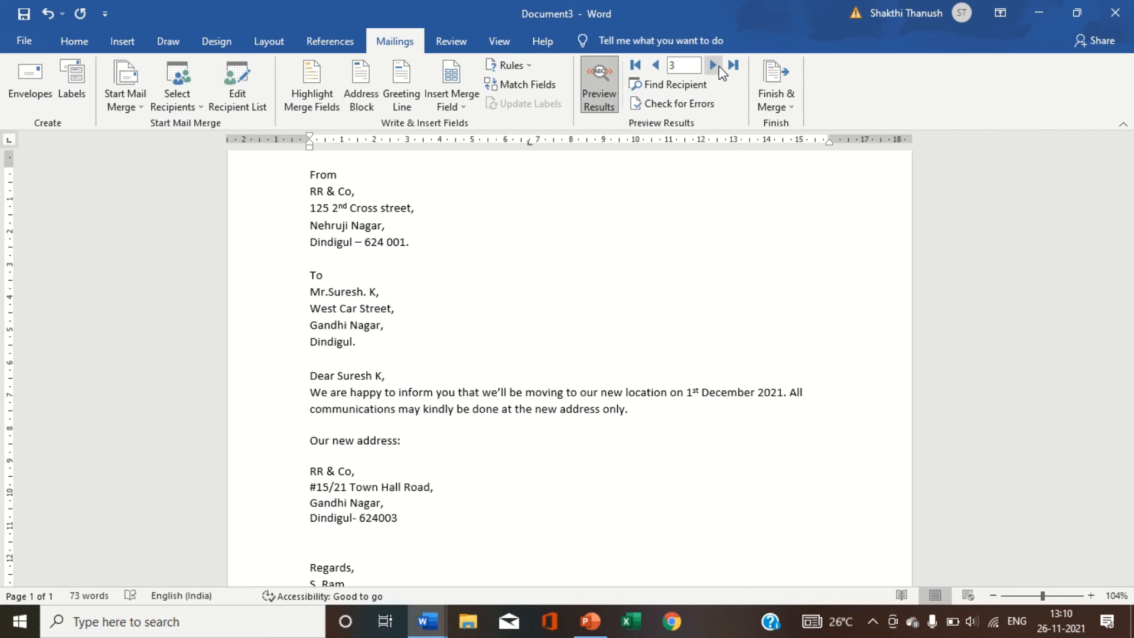
pyautogui.click(718, 66)
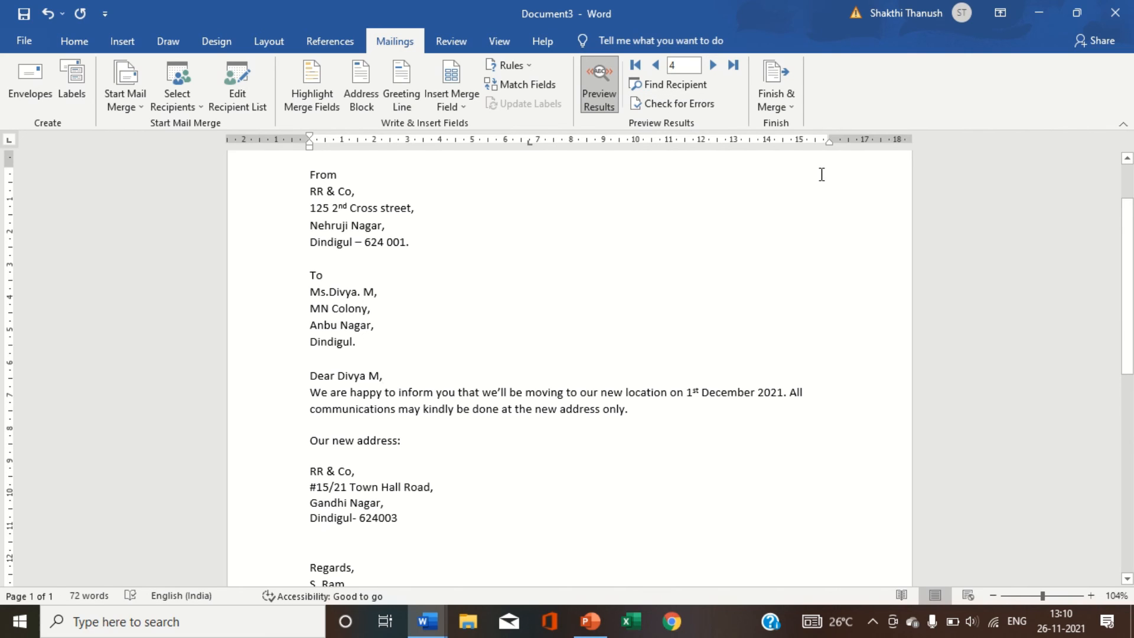
# Finish the merge by generating individual editable letters in a new document for all records.
pyautogui.click(793, 93)
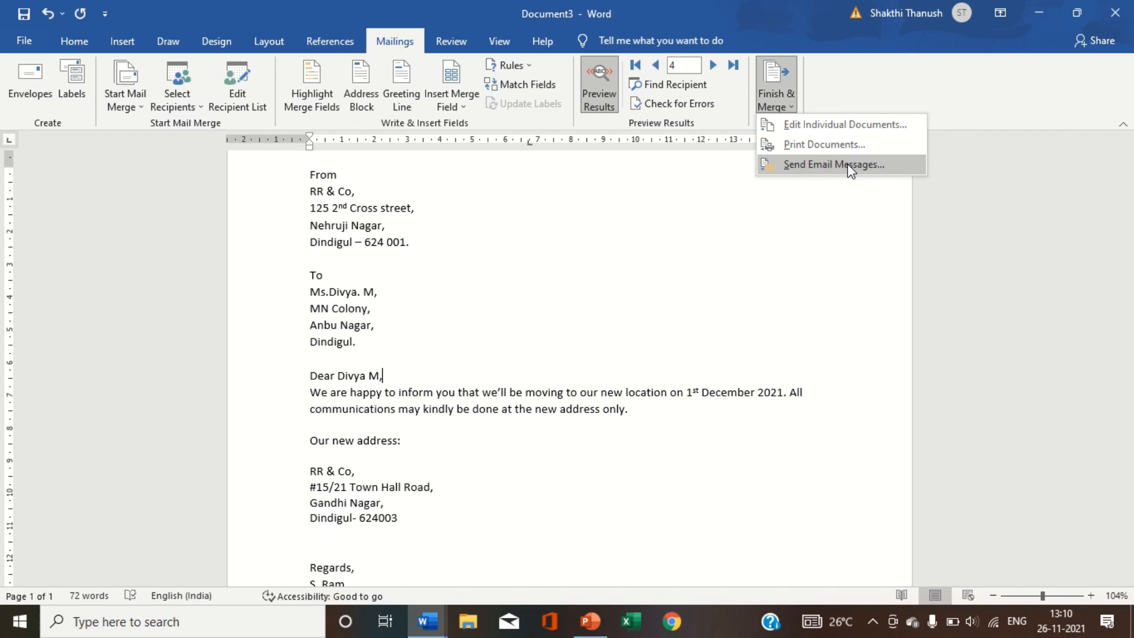
pyautogui.click(845, 124)
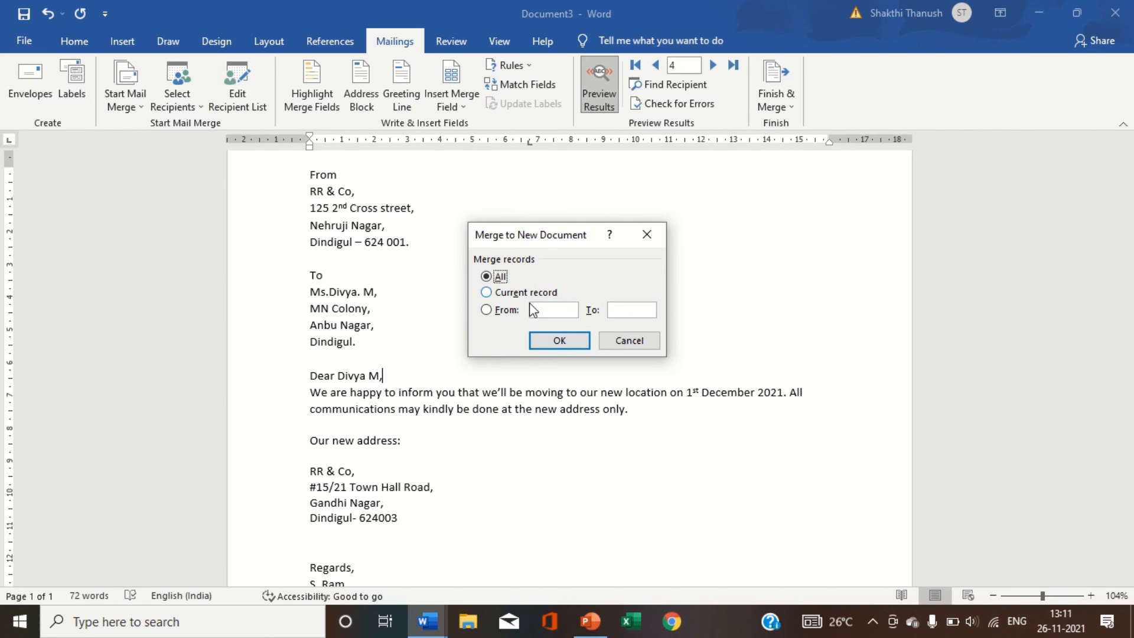
pyautogui.click(559, 341)
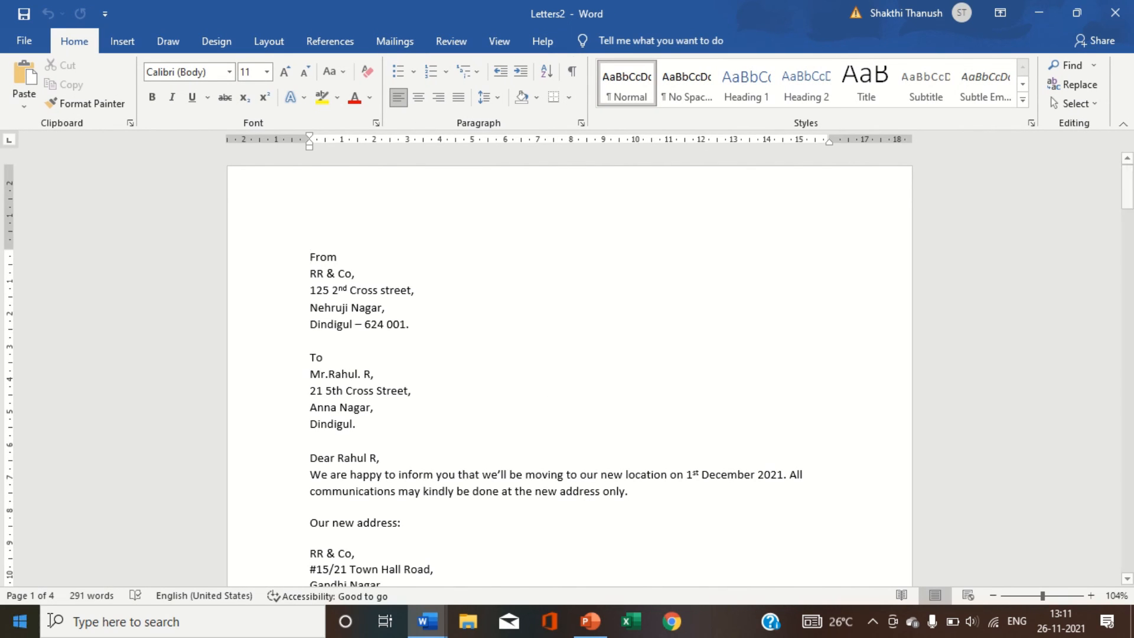
# Look through all pages of the merged letters document from the first letter to the last.
pyautogui.scroll(-15, 413, 509)
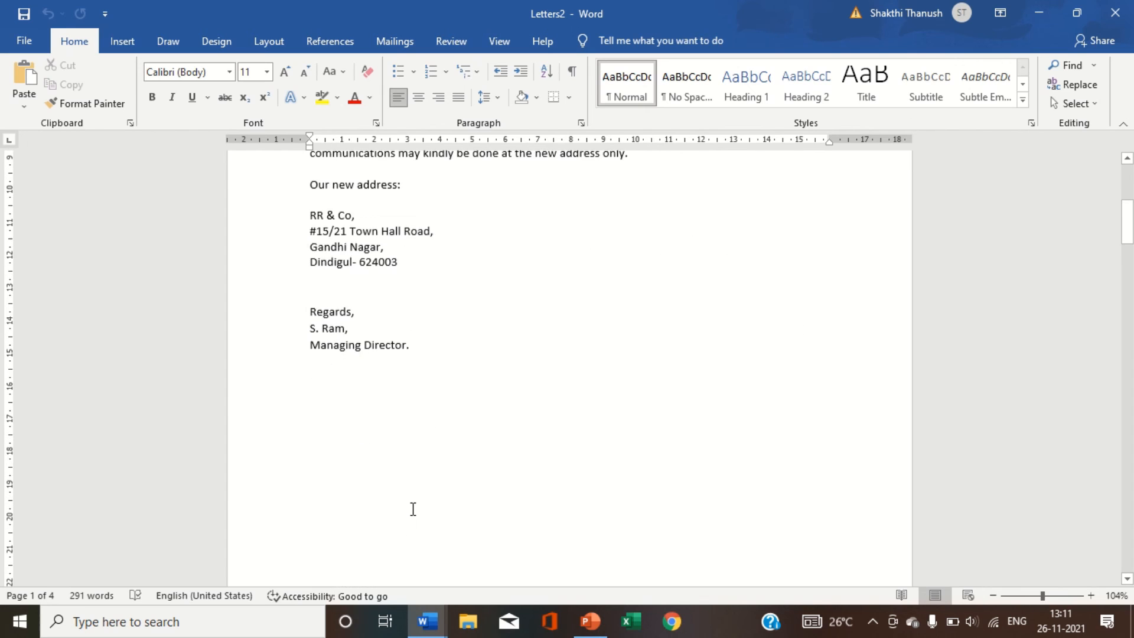
pyautogui.scroll(-20, 413, 509)
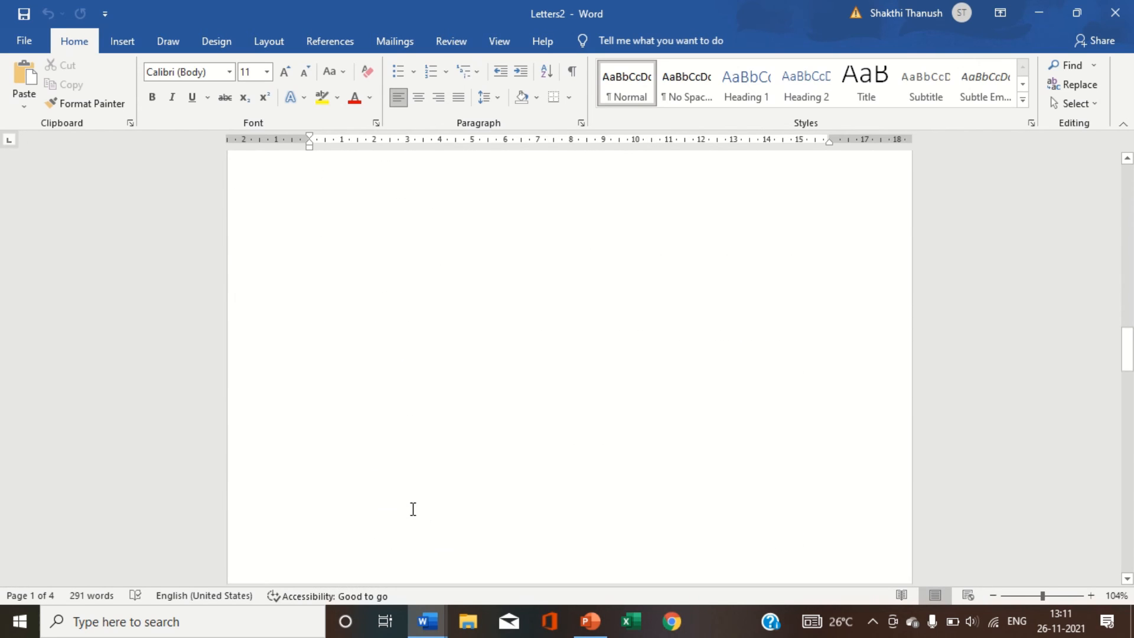
pyautogui.scroll(-6, 412, 509)
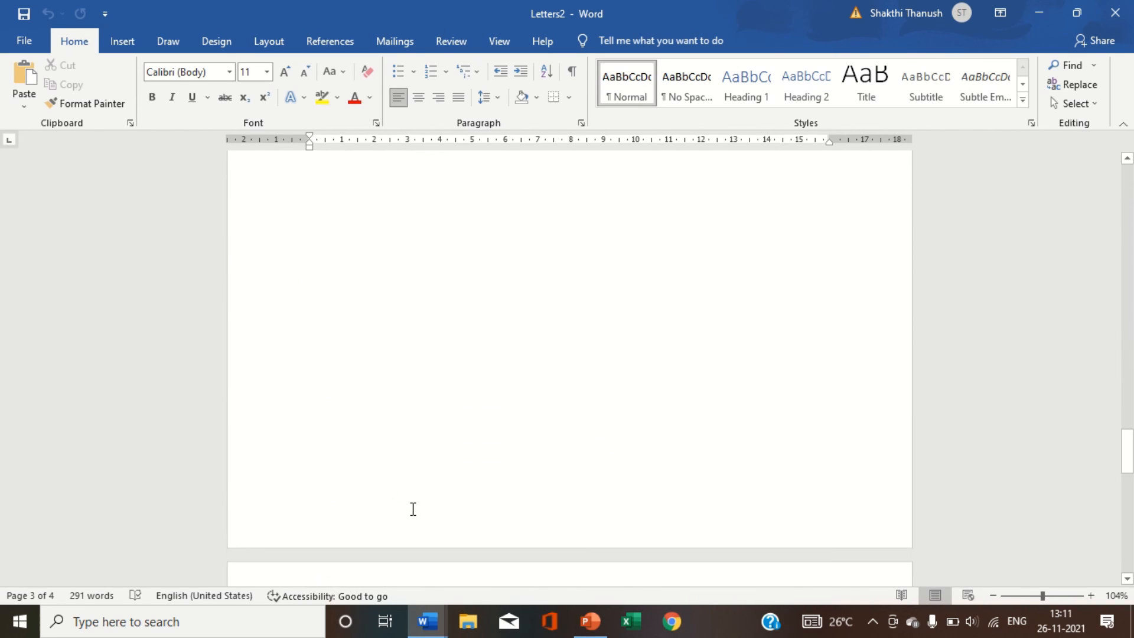
pyautogui.scroll(-20, 413, 509)
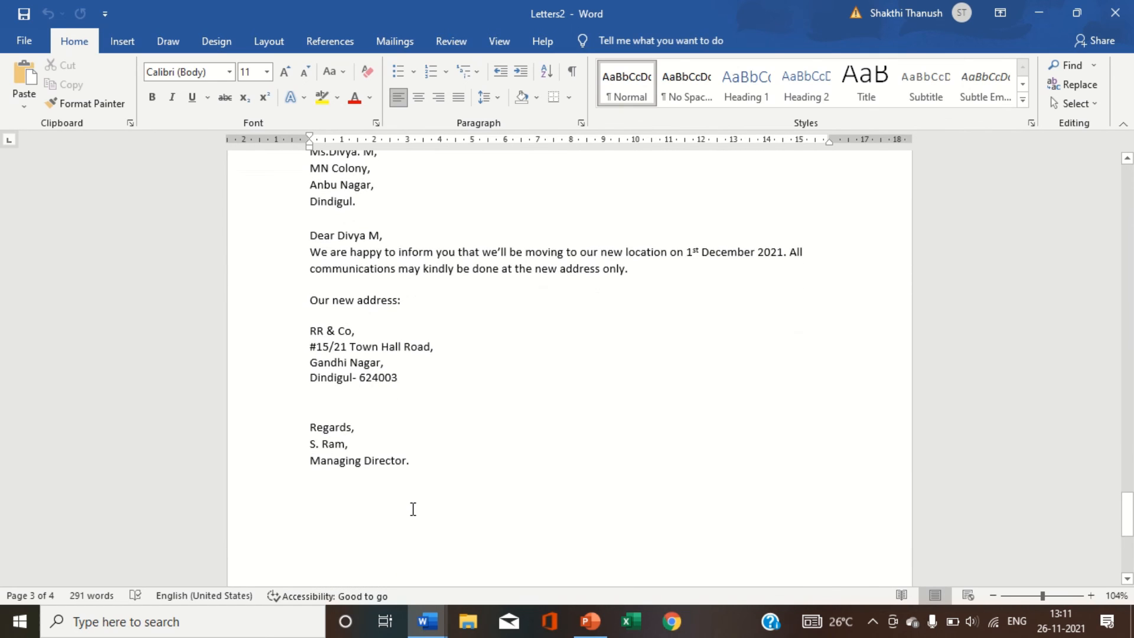
pyautogui.scroll(15, 413, 509)
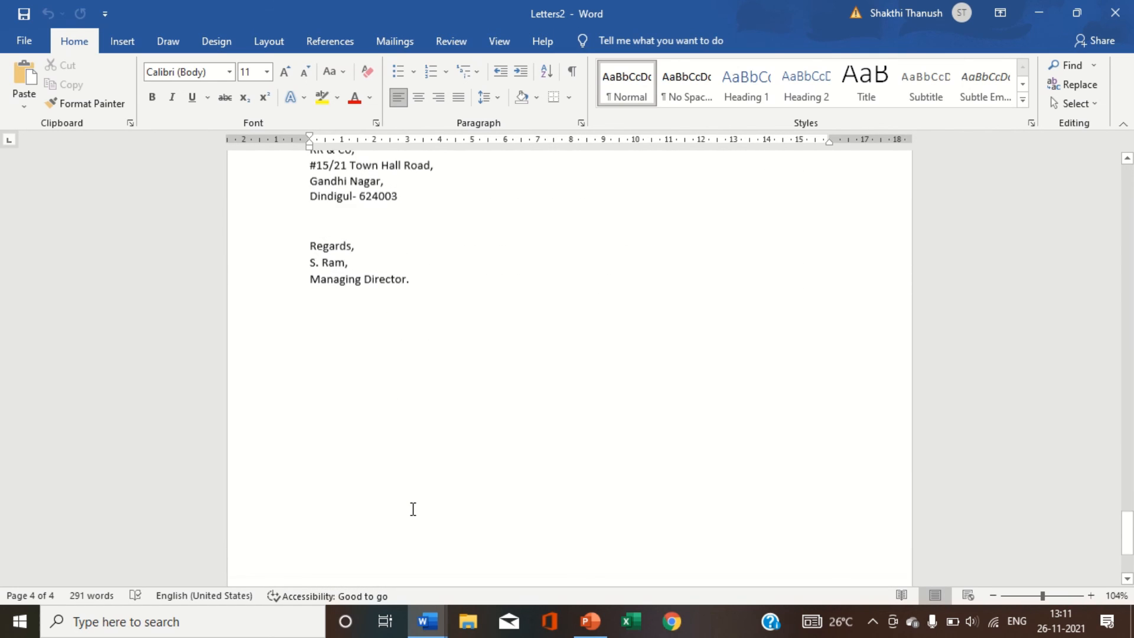
pyautogui.scroll(6, 413, 509)
pyautogui.scroll(-12, 413, 509)
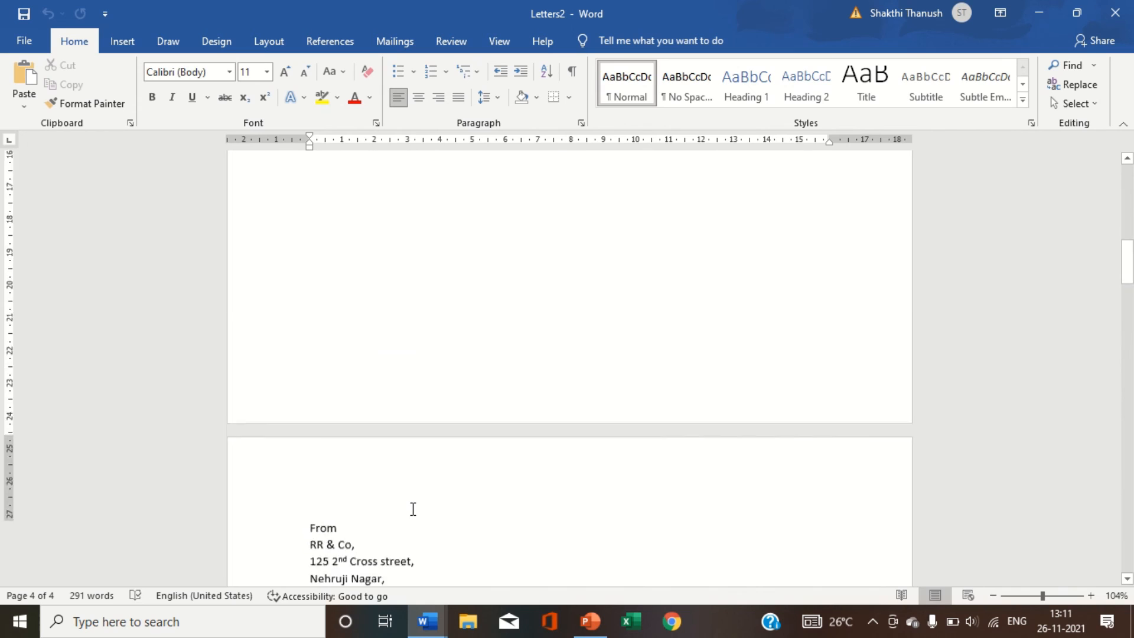
# Examine the recipient address block under "To" in each of the four merged letters.
pyautogui.click(310, 256)
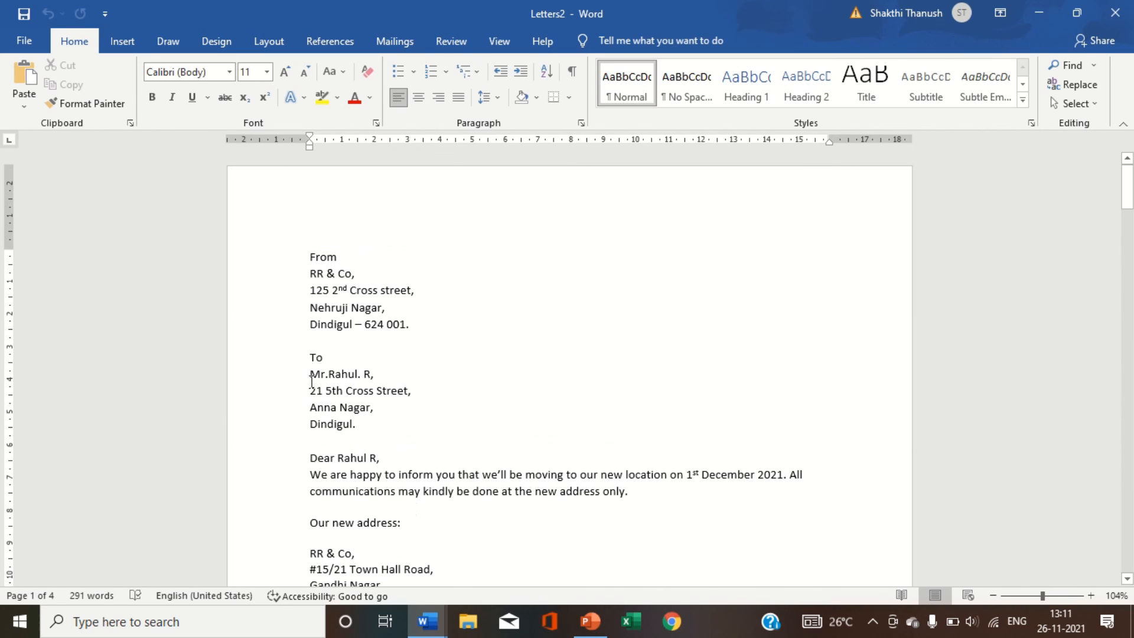
pyautogui.moveTo(305, 364); pyautogui.dragTo(341, 391)
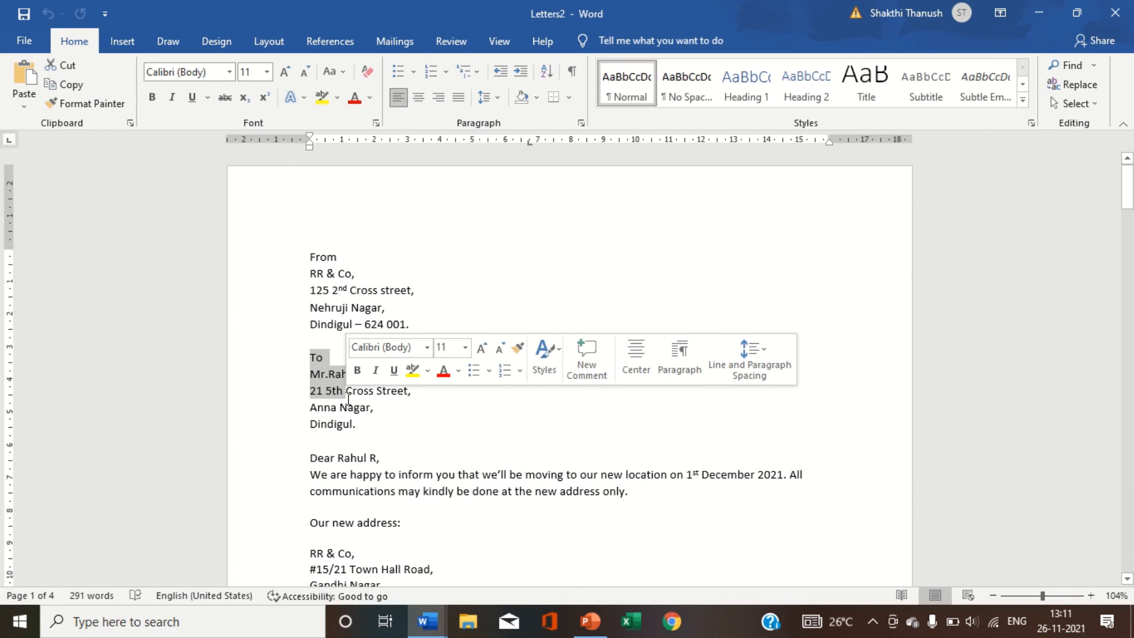
pyautogui.scroll(-5, 346, 398)
pyautogui.scroll(-10, 375, 474)
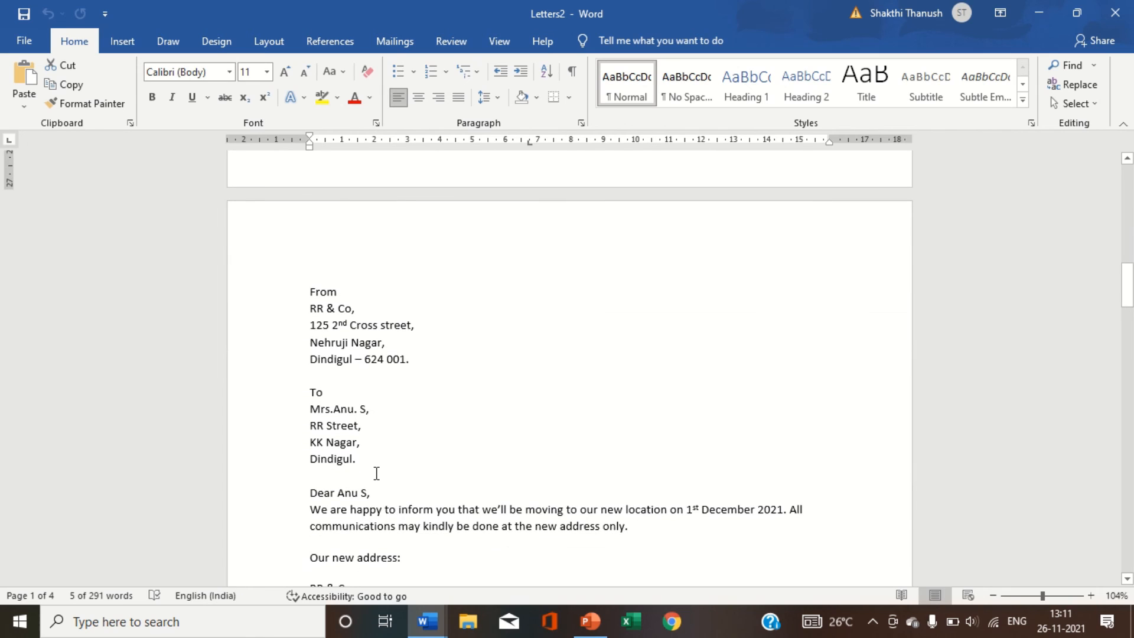
pyautogui.moveTo(311, 414); pyautogui.dragTo(362, 444)
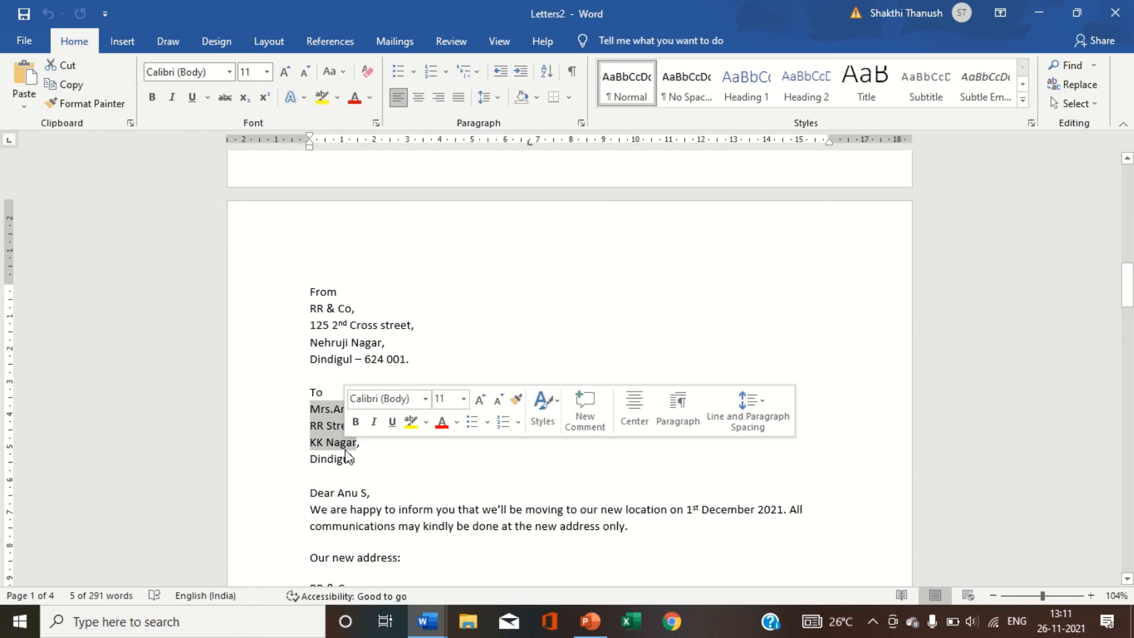
pyautogui.scroll(-8, 347, 448)
pyautogui.scroll(-8, 346, 448)
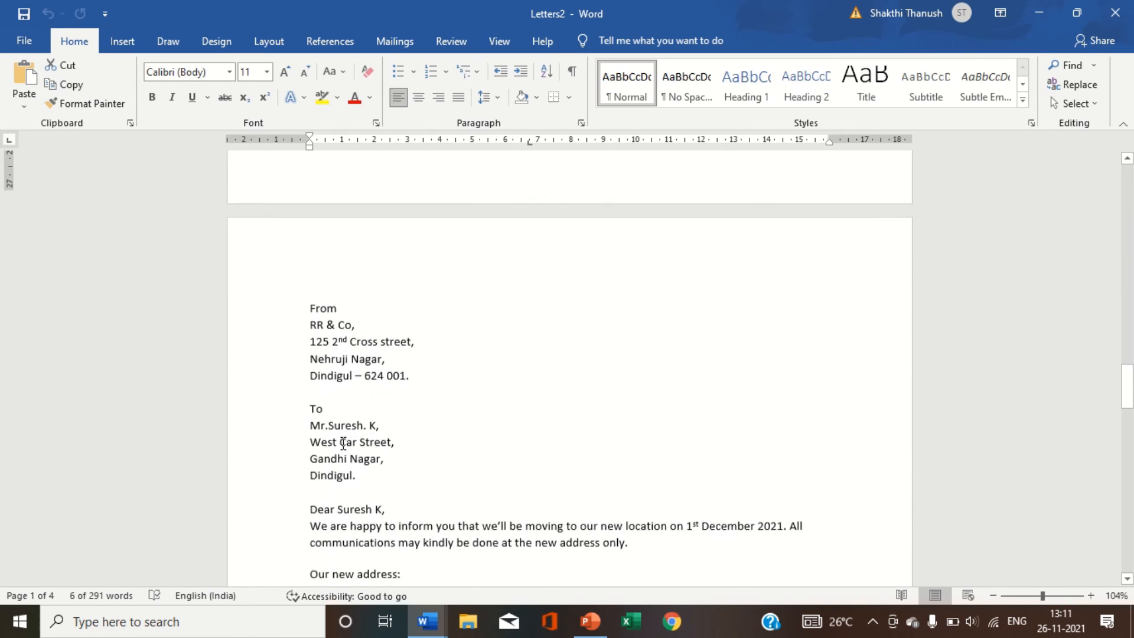
pyautogui.moveTo(308, 392); pyautogui.dragTo(367, 459)
pyautogui.scroll(-10, 367, 456)
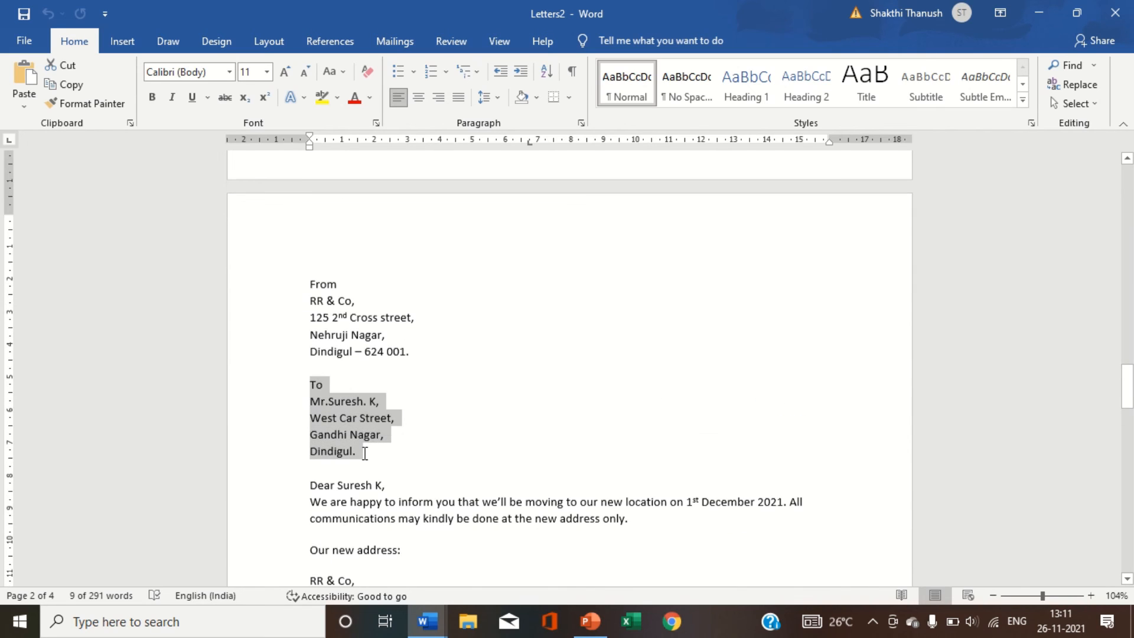
pyautogui.scroll(-7, 365, 453)
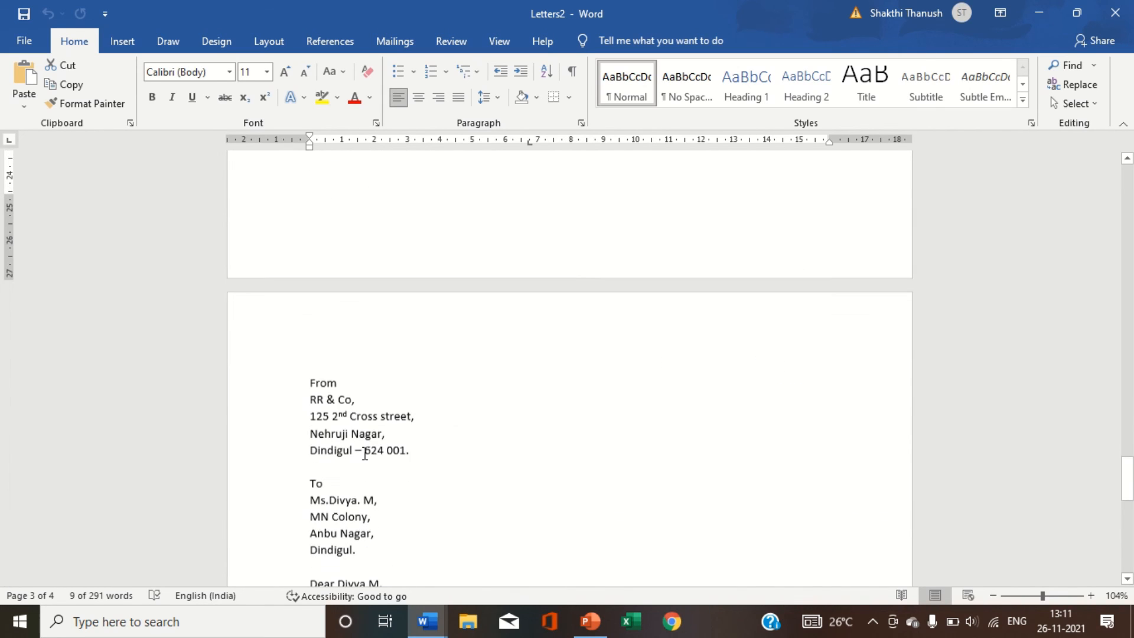
pyautogui.moveTo(314, 501); pyautogui.dragTo(380, 522)
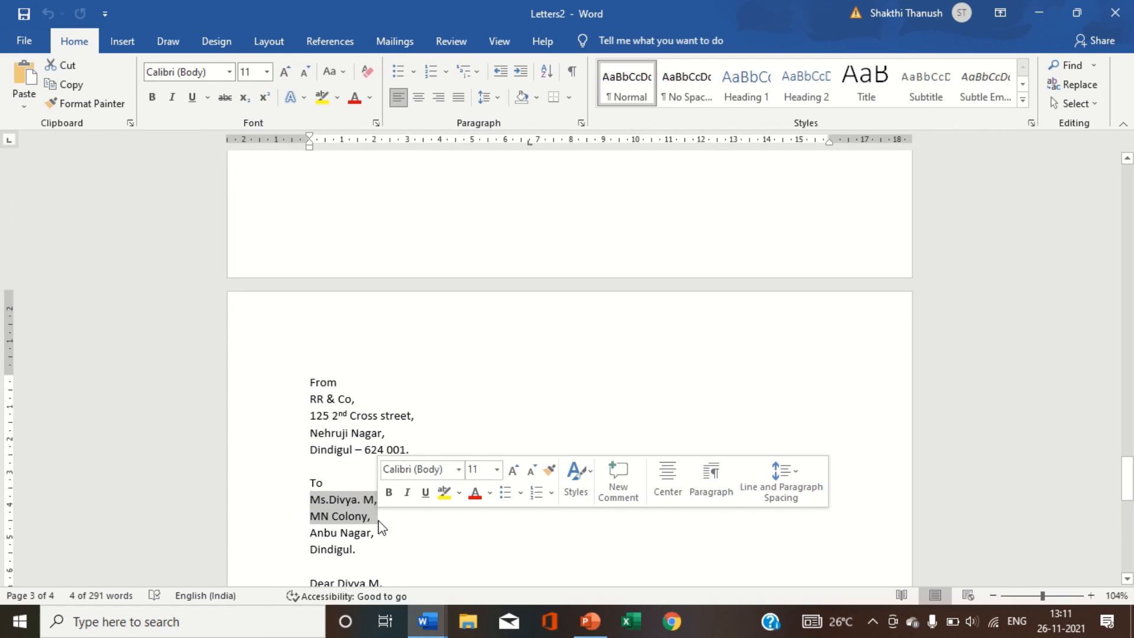
pyautogui.click(327, 364)
pyautogui.scroll(-10, 329, 342)
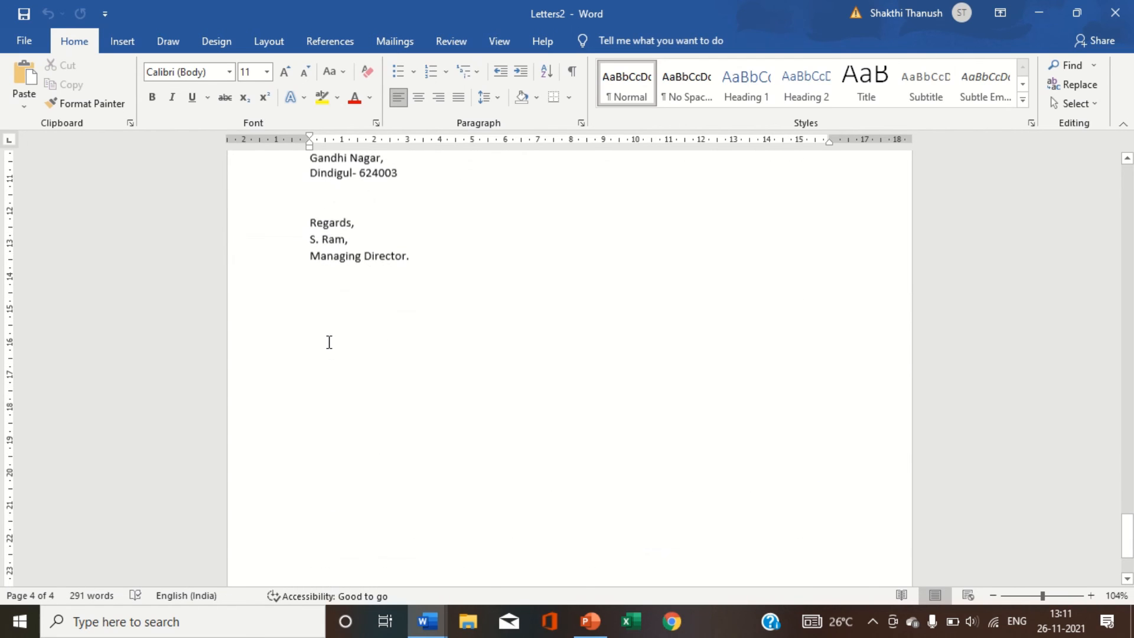
pyautogui.scroll(4, 329, 342)
pyautogui.scroll(4, 329, 342)
pyautogui.scroll(-13, 328, 341)
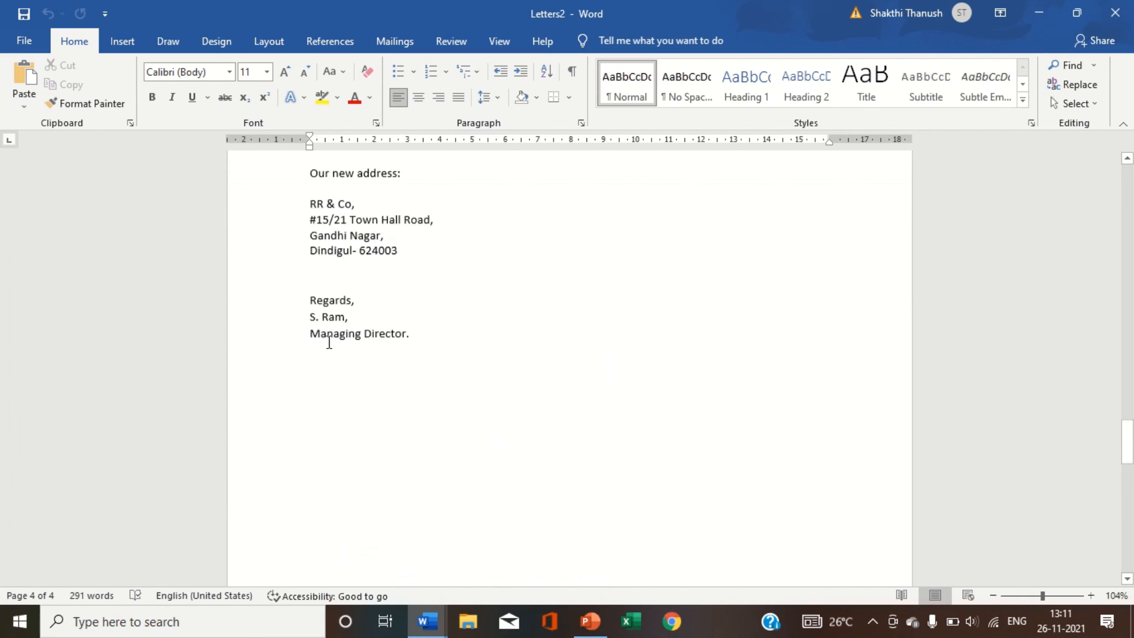
pyautogui.scroll(8, 329, 342)
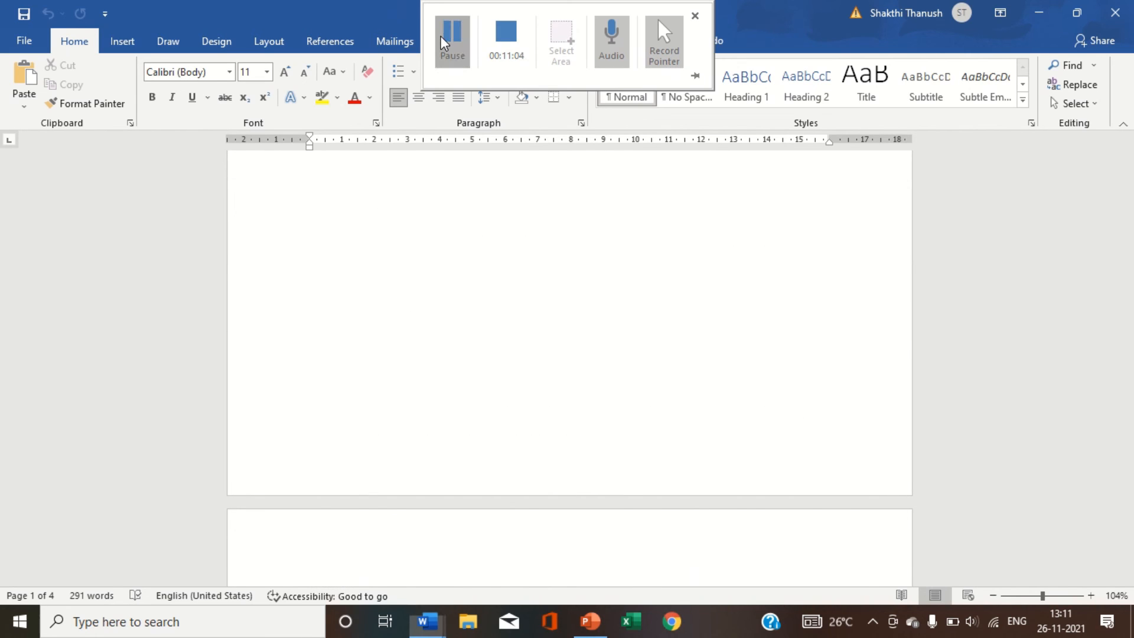
pyautogui.click(444, 43)
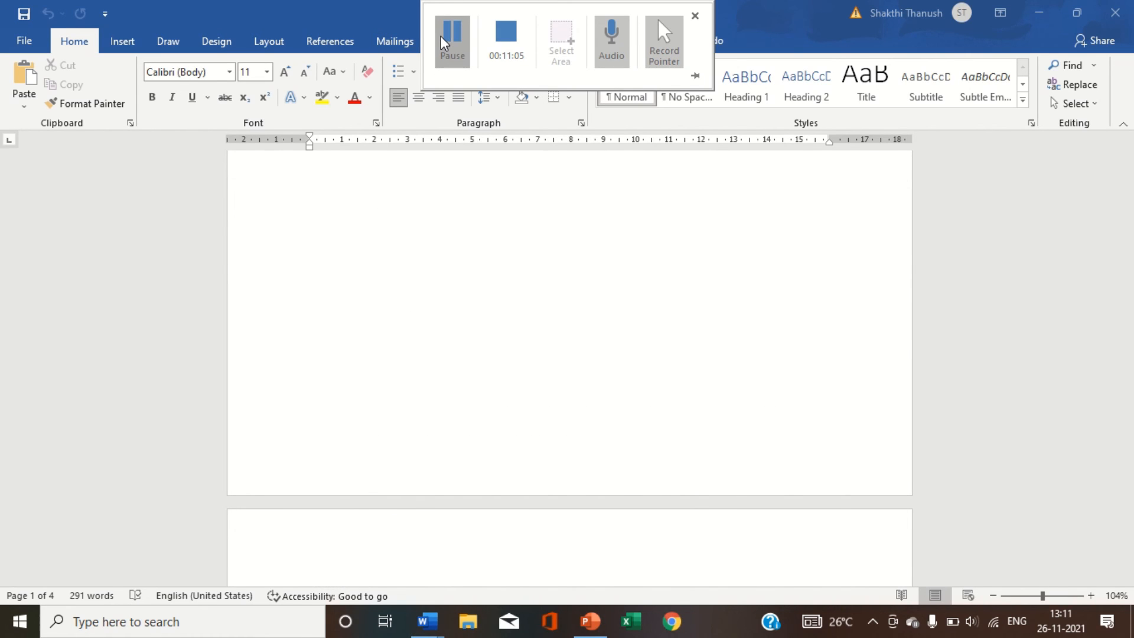